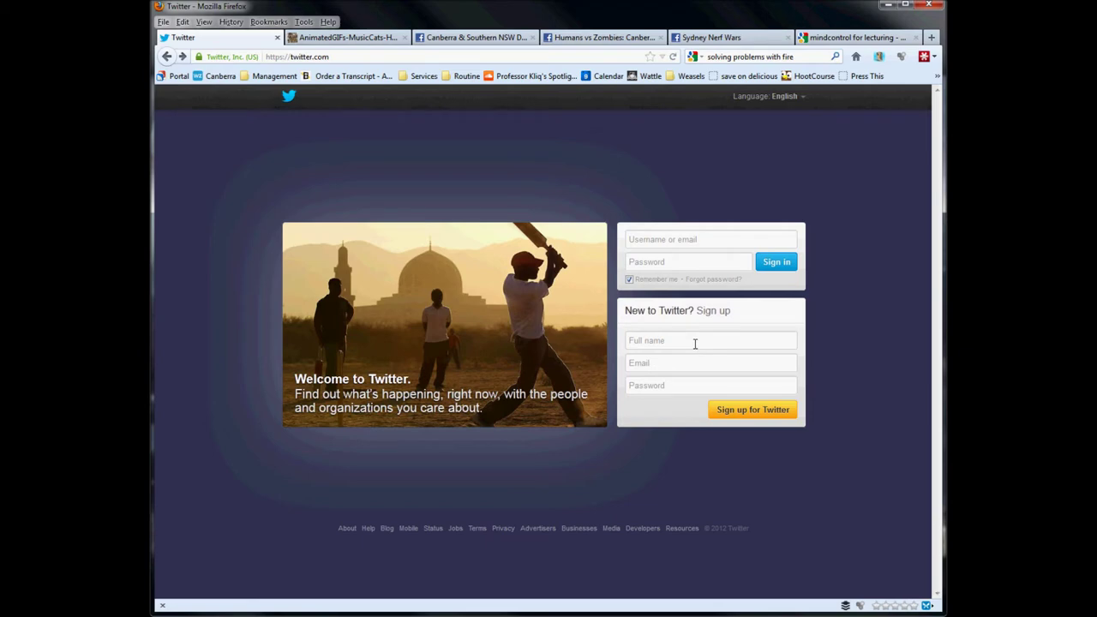
# Enter the full name and Gmail e-mail address in the sign-up box, fixing a stray dot.
pyautogui.click(695, 344)
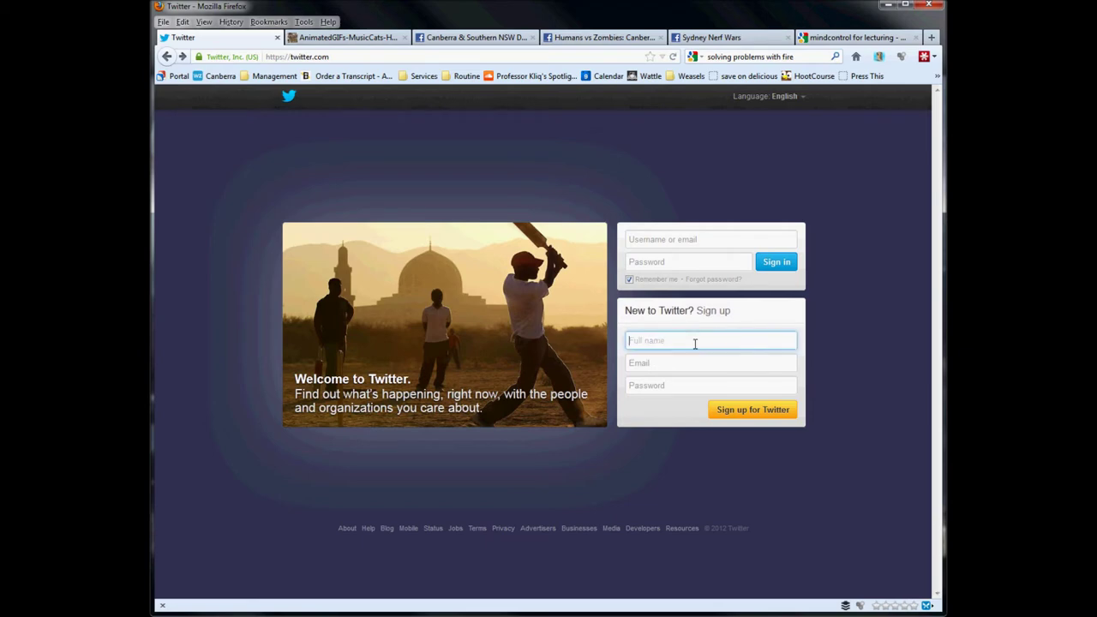
pyautogui.press('Tab')
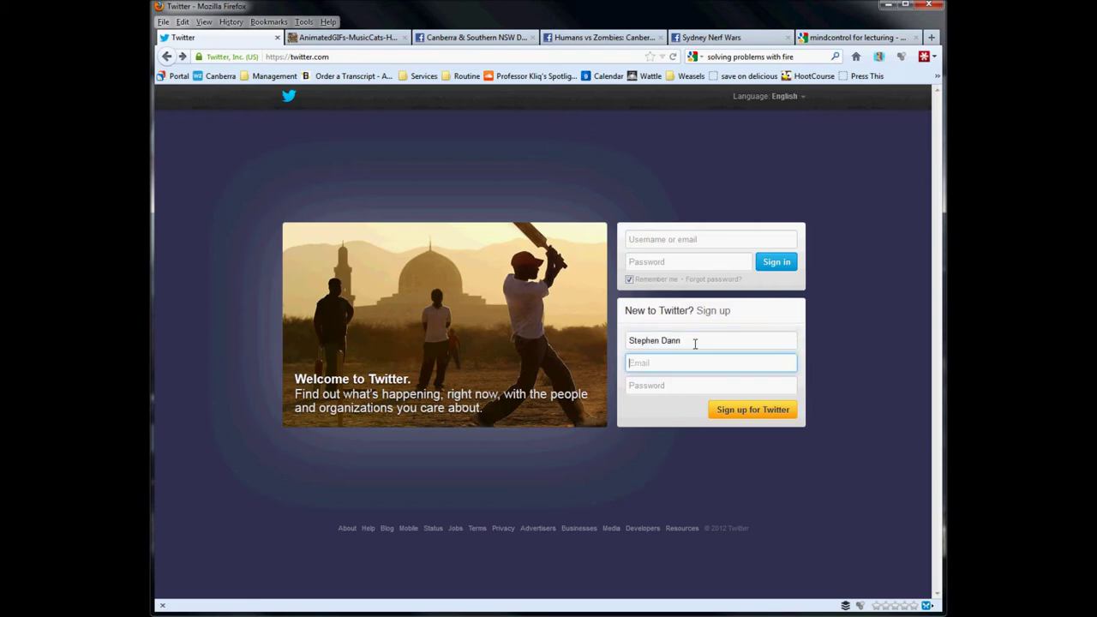
pyautogui.press('Tab')
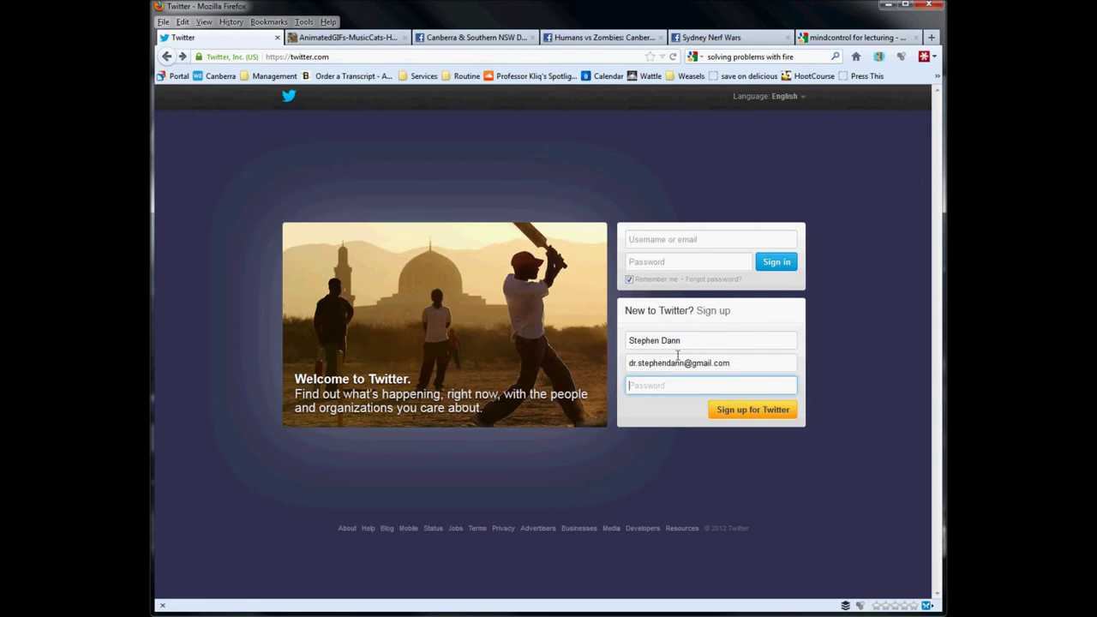
pyautogui.click(675, 364)
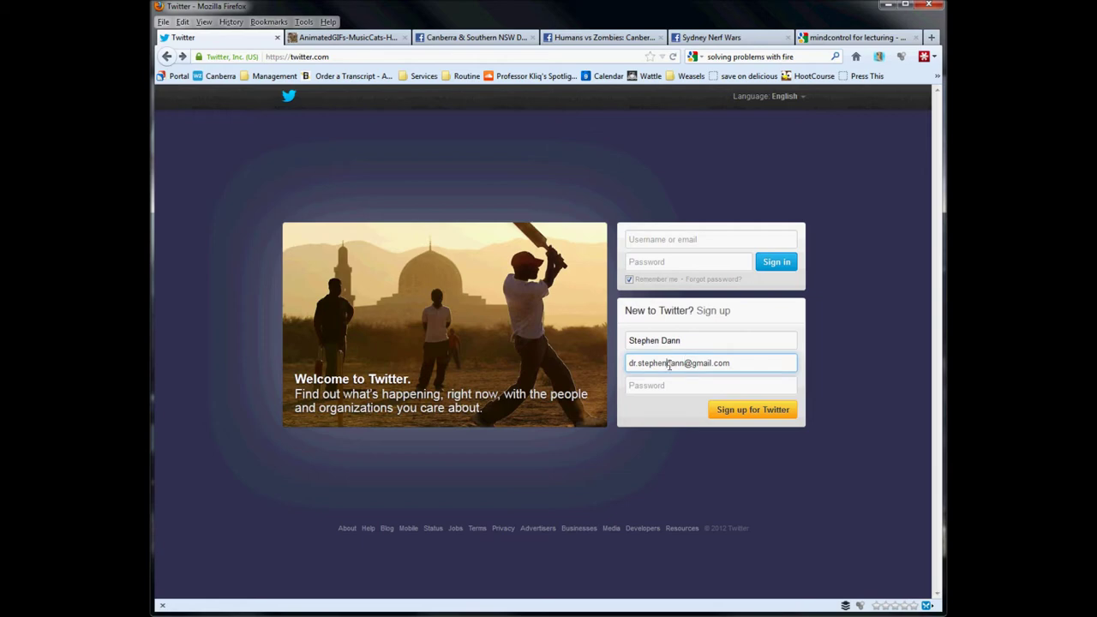
pyautogui.click(670, 364)
pyautogui.write('.')
pyautogui.press('BackSpace')
# Enter the account password and submit the 'Sign up for Twitter' form.
pyautogui.click(668, 387)
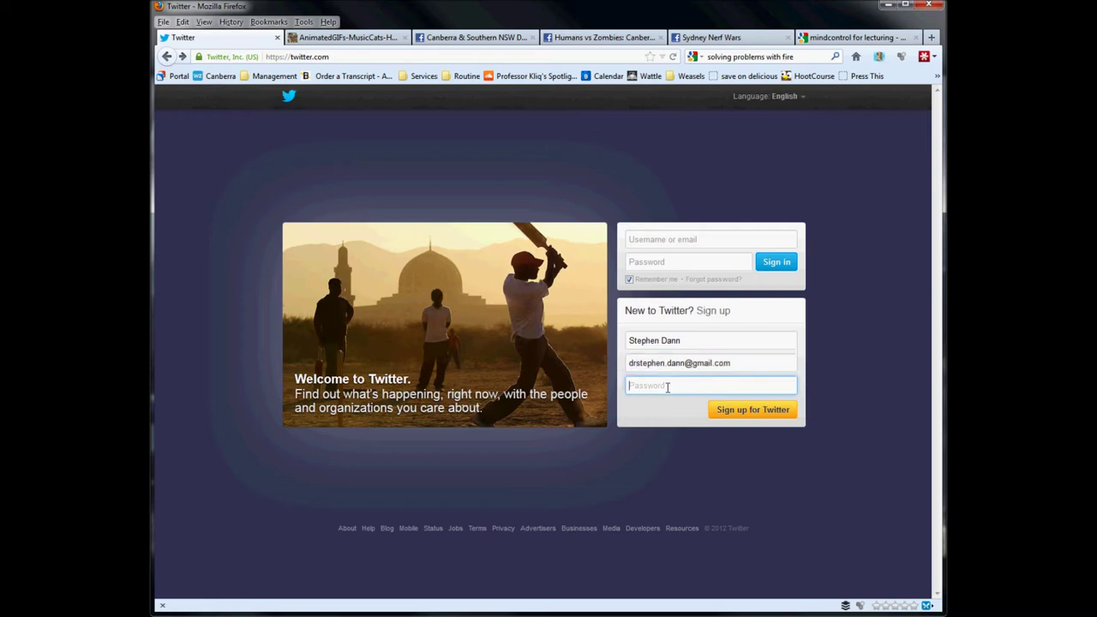
pyautogui.write('•••••••••')
pyautogui.click(758, 420)
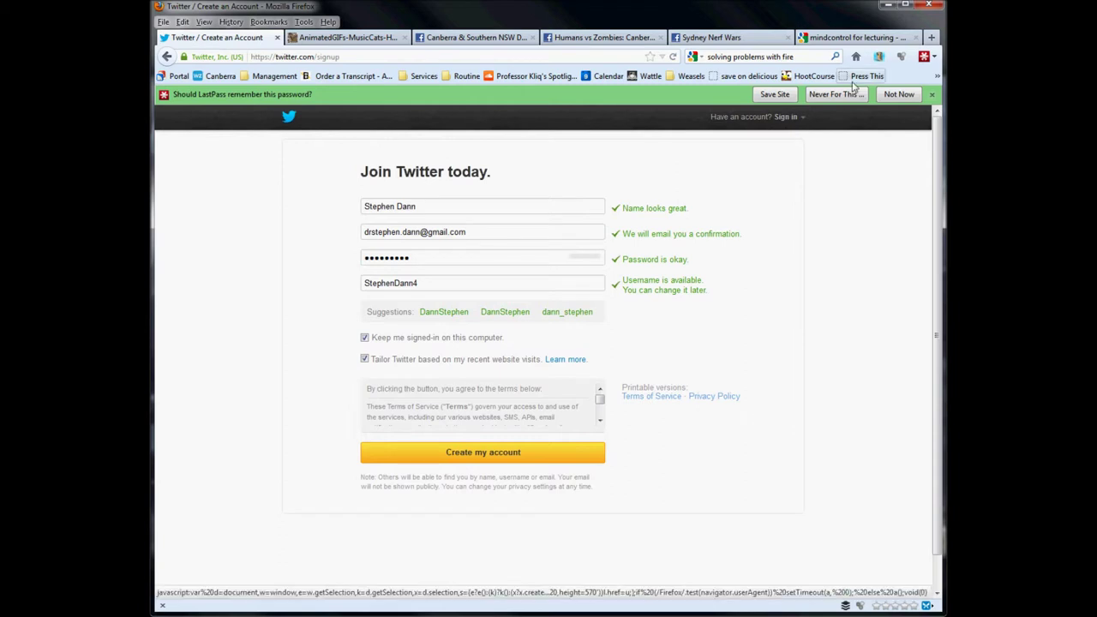
# Decline LastPass's offer to save the password with 'Not Now', then focus the Username field.
pyautogui.click(899, 95)
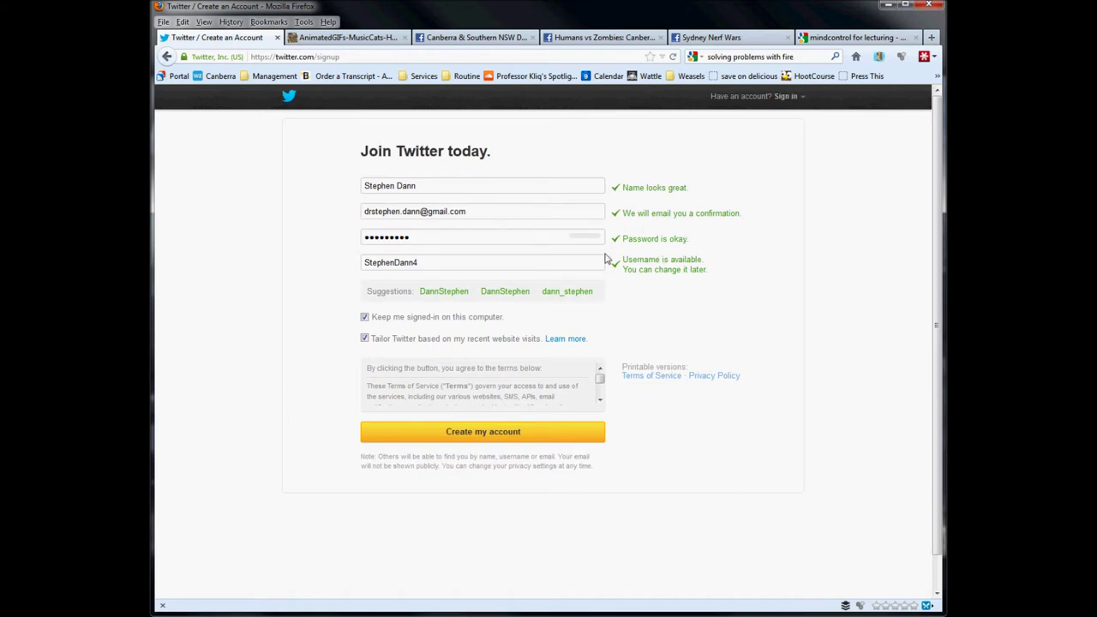
pyautogui.click(552, 265)
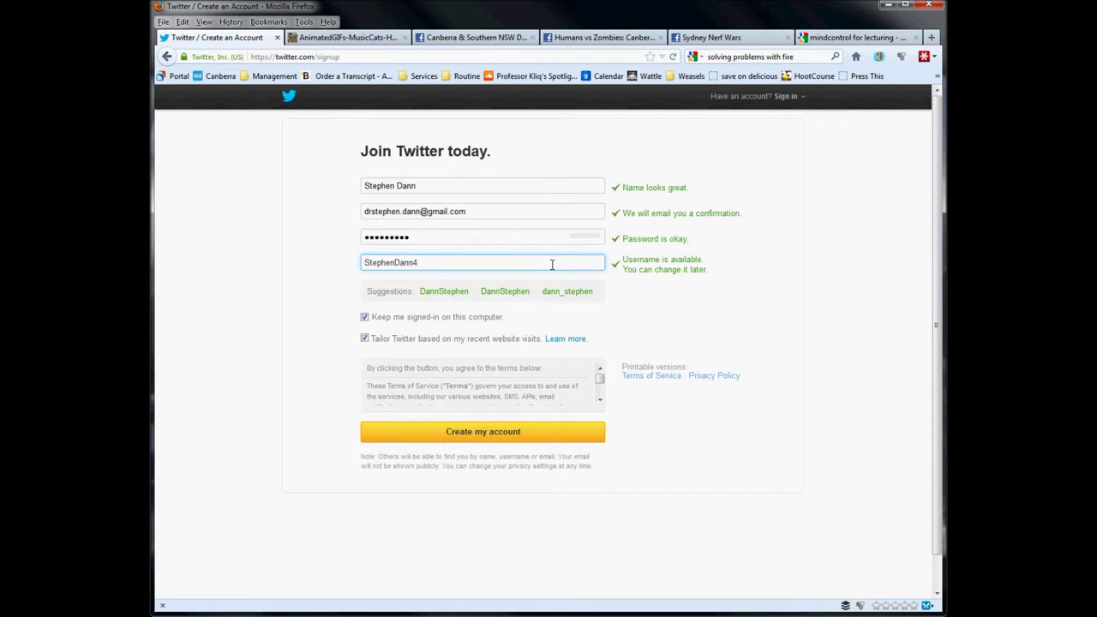
# Replace the taken username with a green available suggestion and untick tailoring from recent website visits.
pyautogui.doubleClick(552, 264)
pyautogui.write('u4323')
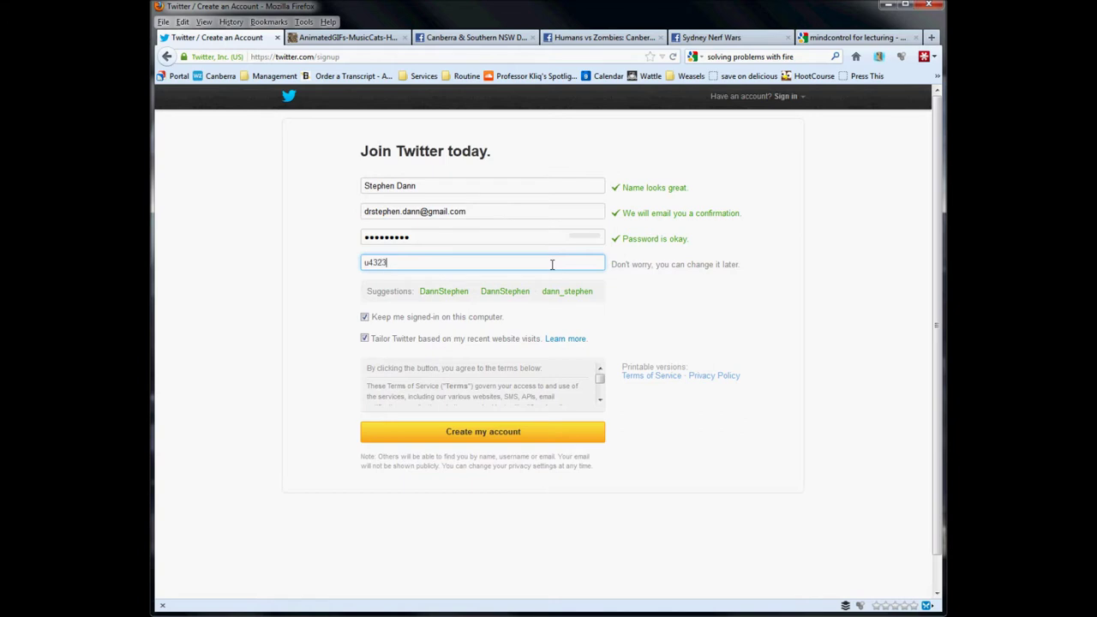
pyautogui.write('337')
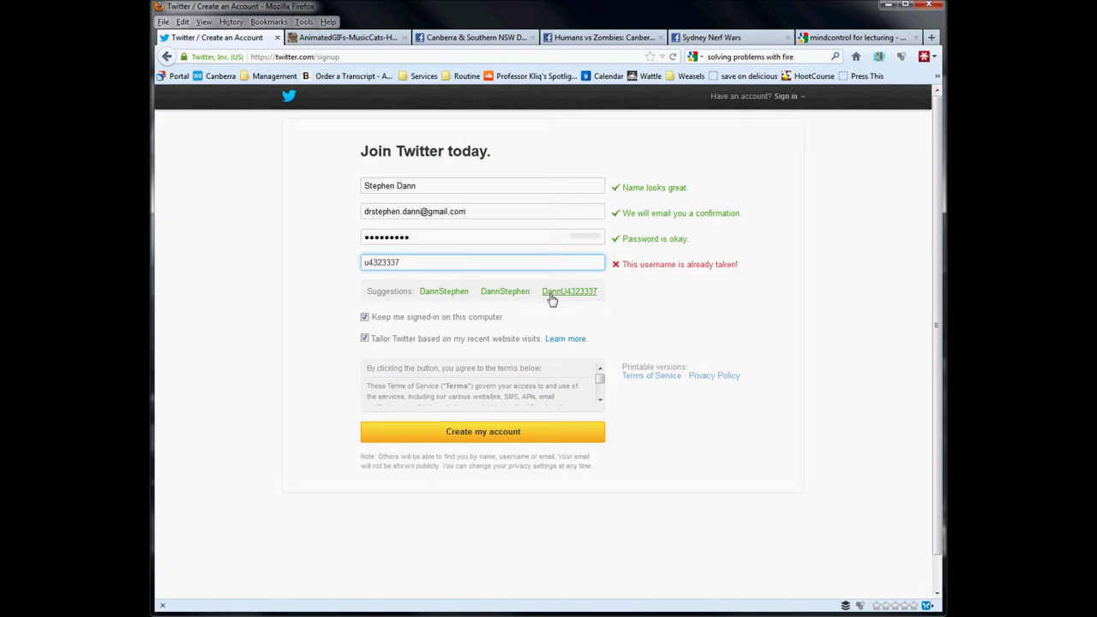
pyautogui.click(552, 295)
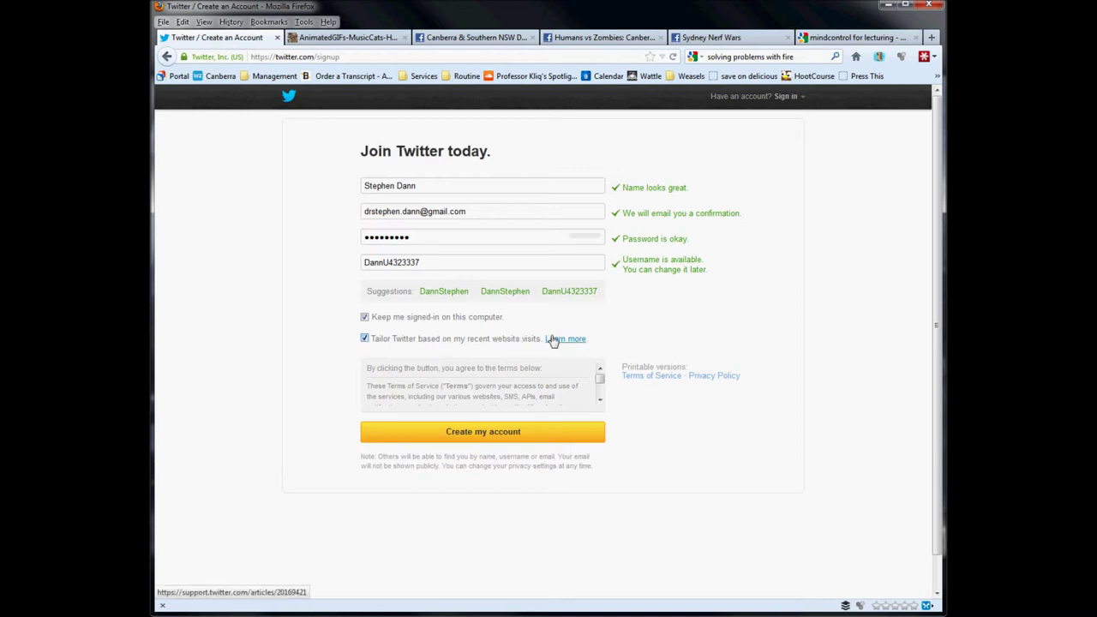
pyautogui.click(366, 340)
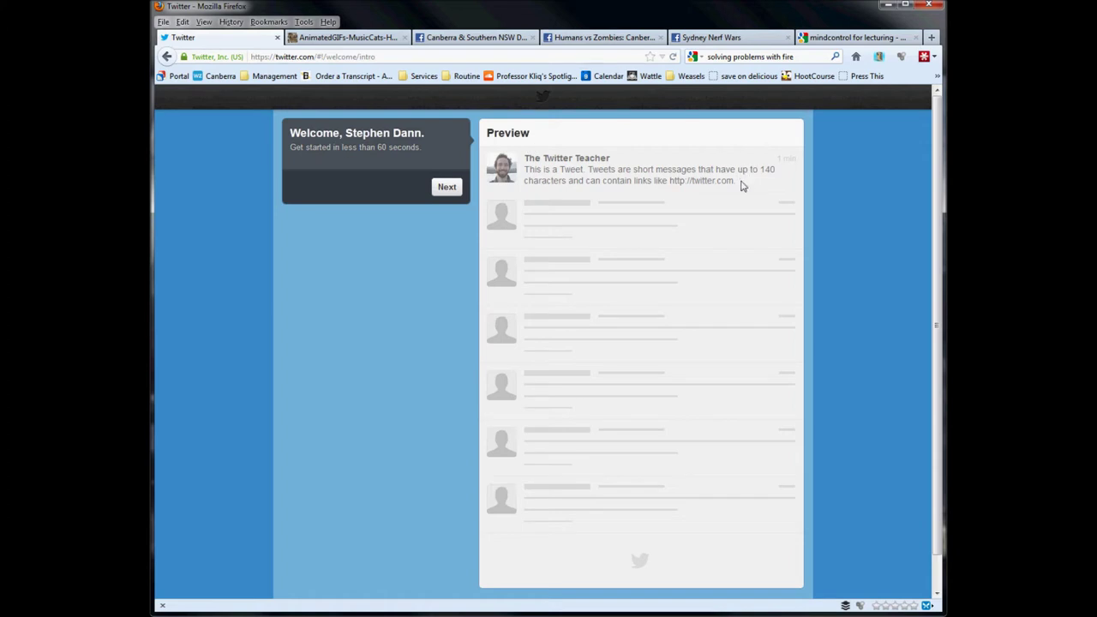
# Read the sample tweet in the Welcome preview, then continue with Next.
pyautogui.moveTo(742, 182); pyautogui.dragTo(525, 174)
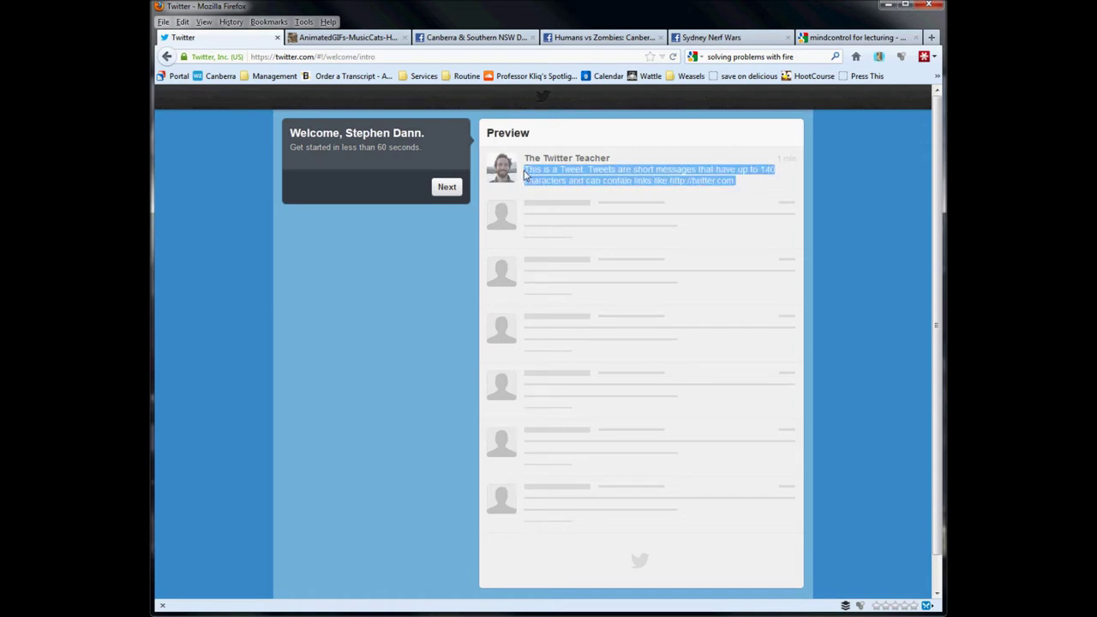
pyautogui.click(744, 188)
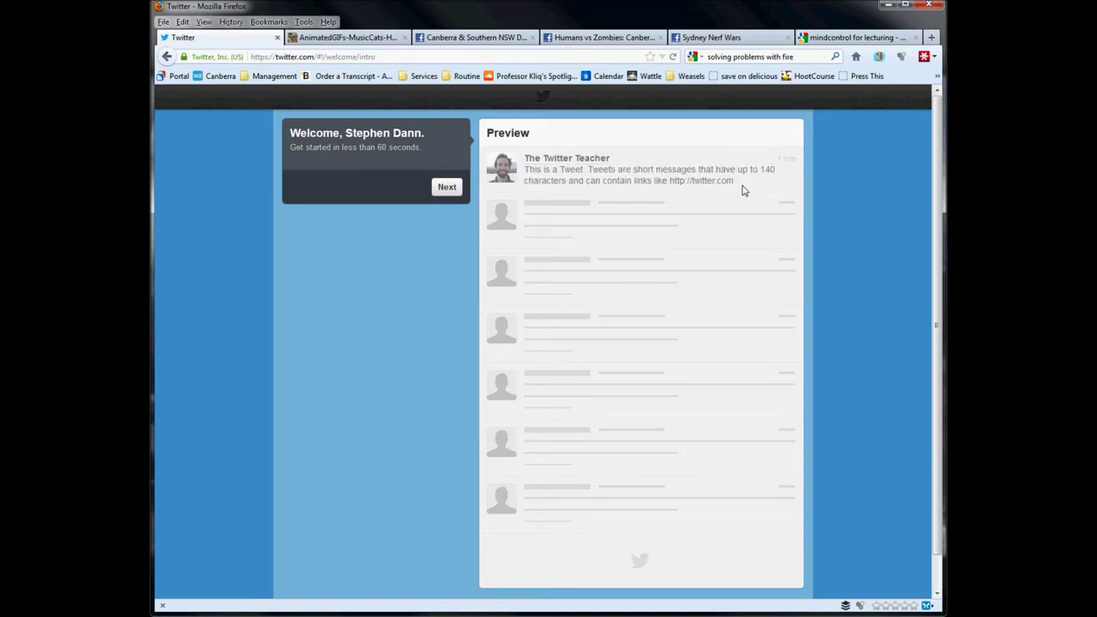
pyautogui.click(448, 188)
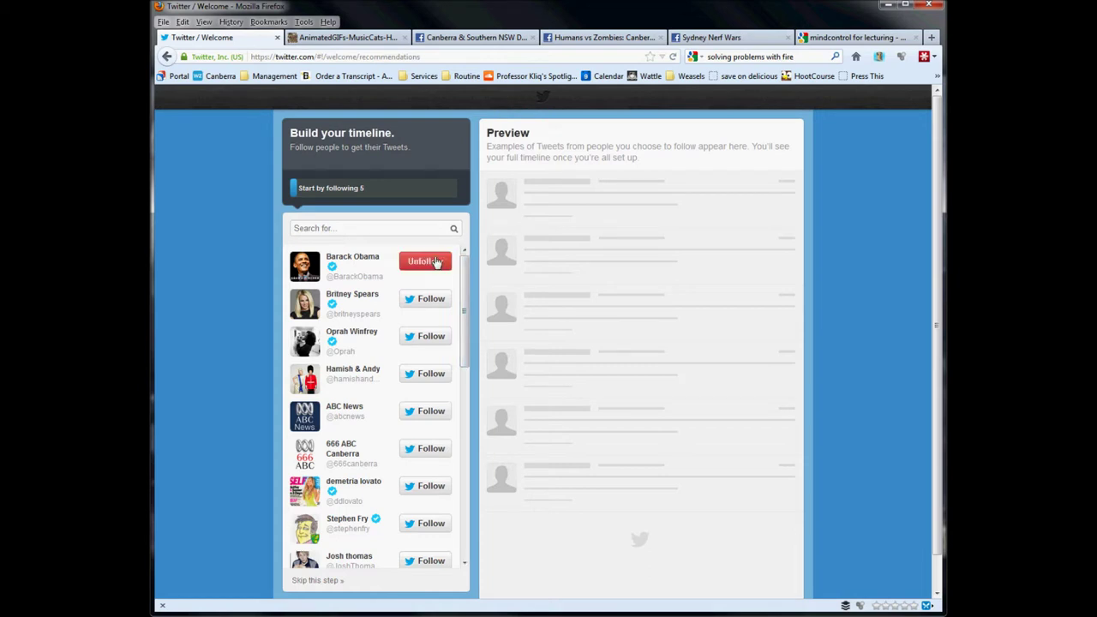
# Unfollow the pre-followed suggestion, search mktg2004 and follow the Intro to Marketing account.
pyautogui.click(425, 262)
pyautogui.click(407, 227)
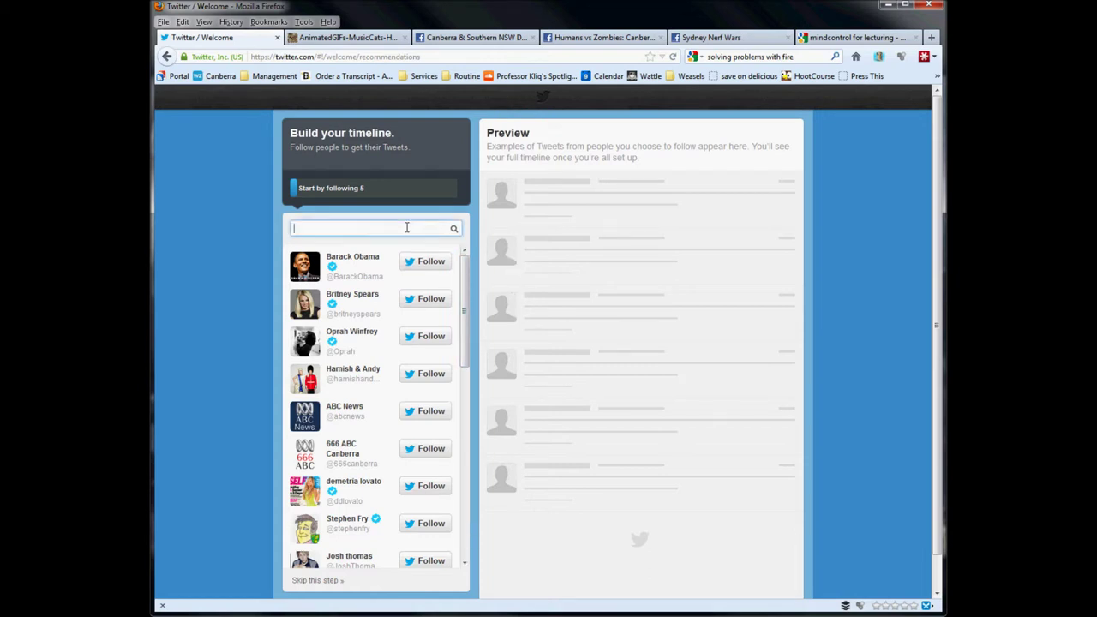
pyautogui.write('mktg')
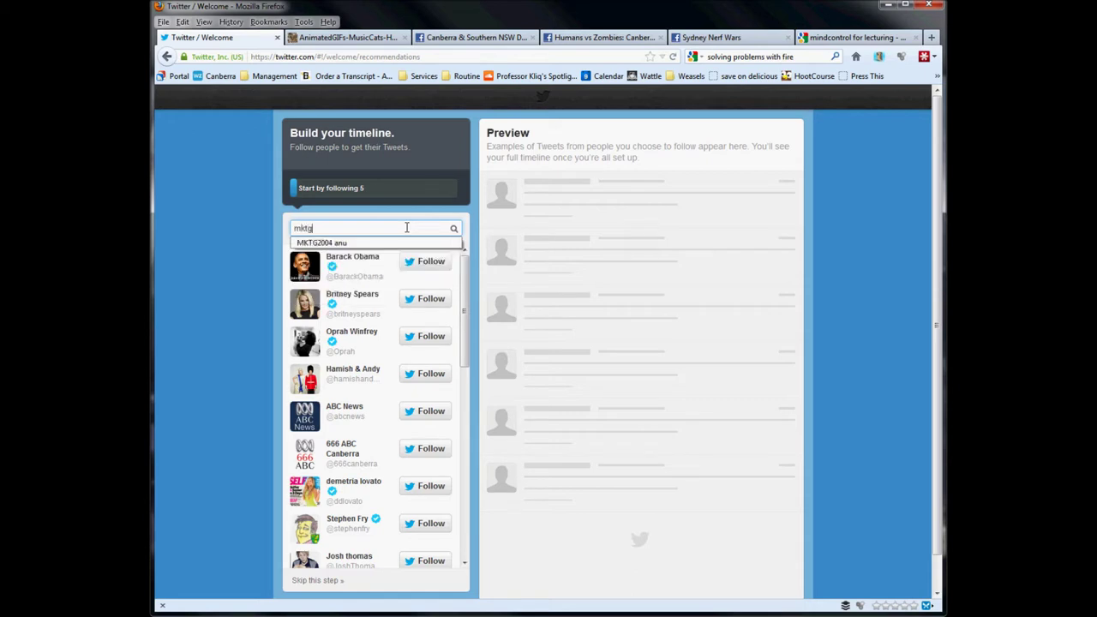
pyautogui.write('200')
pyautogui.write('4')
pyautogui.click(454, 230)
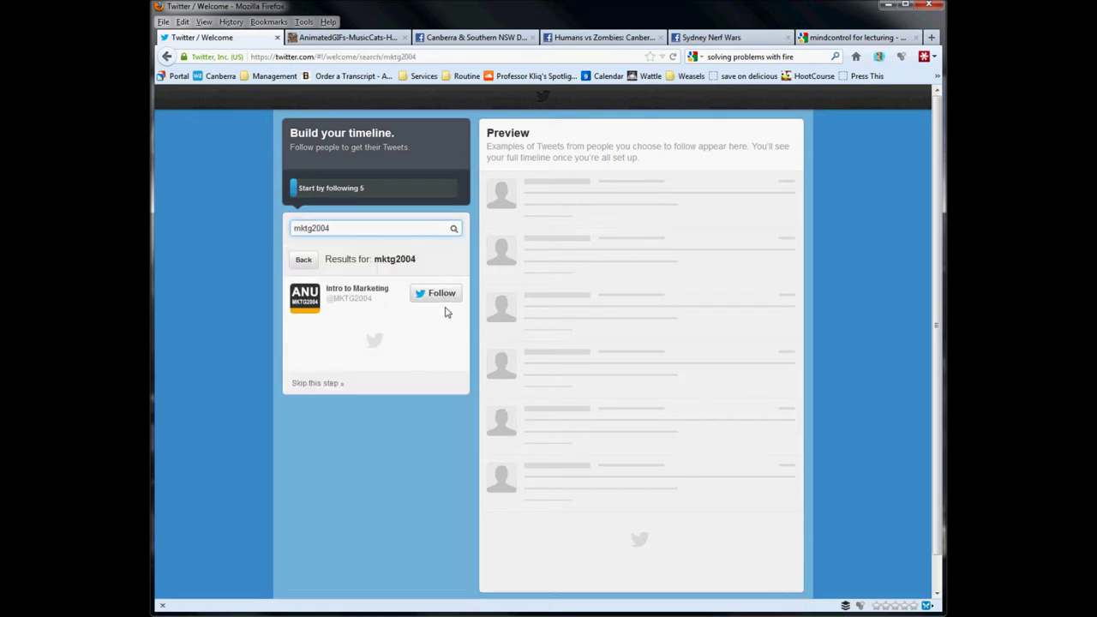
pyautogui.click(445, 295)
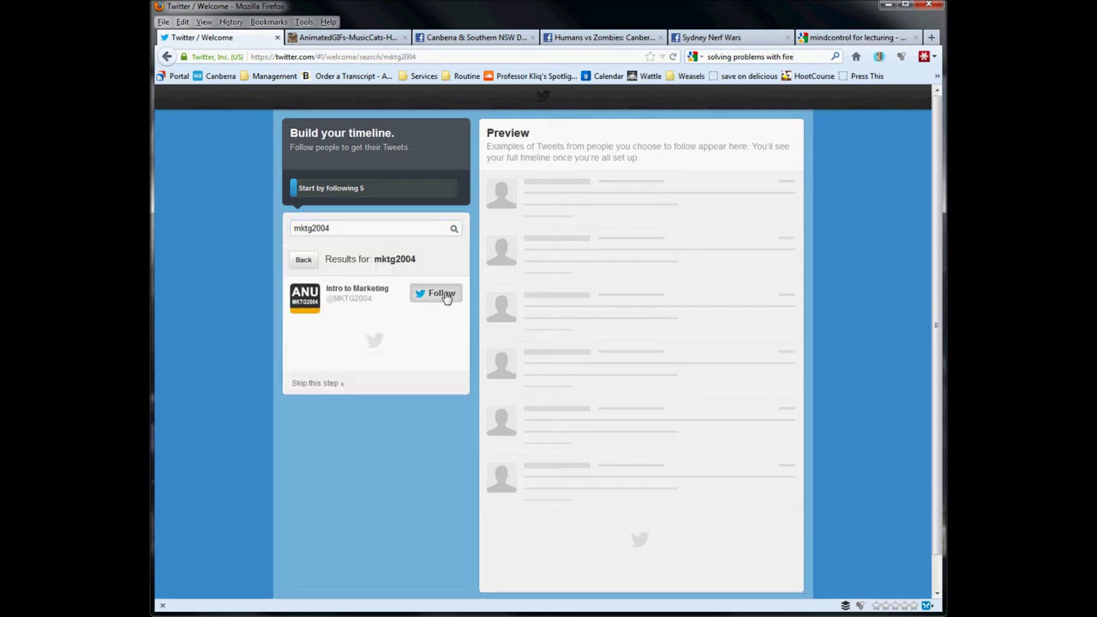
# Search mktg3024 and follow the Social Marketing@ANU account.
pyautogui.click(445, 296)
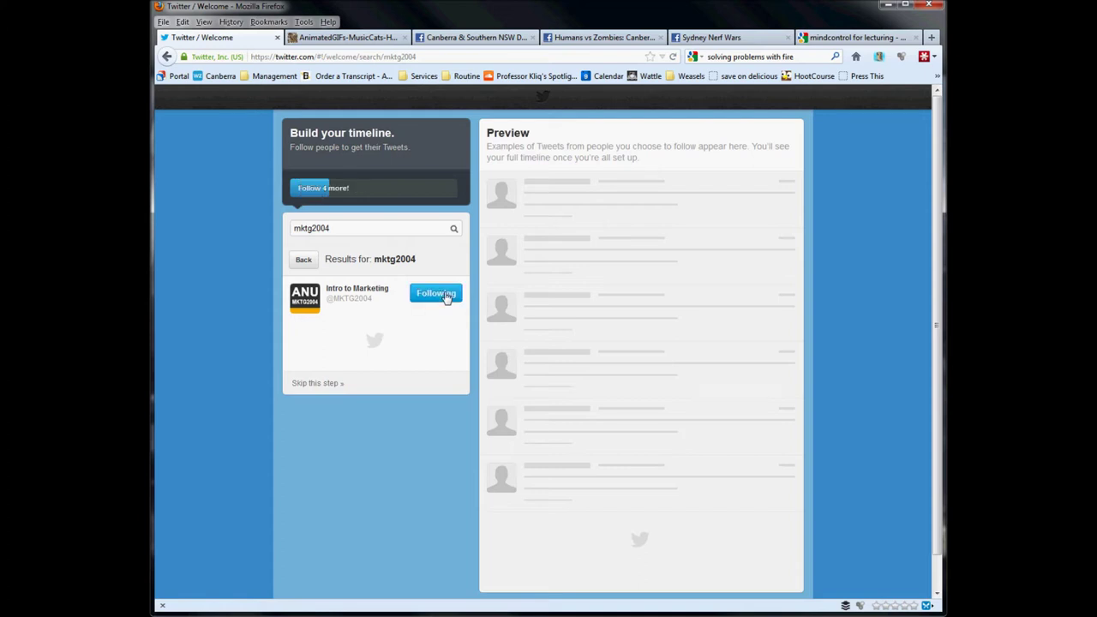
pyautogui.click(370, 228)
pyautogui.press('BackSpace')
pyautogui.press('BackSpace')
pyautogui.press('BackSpace')
pyautogui.press('BackSpace')
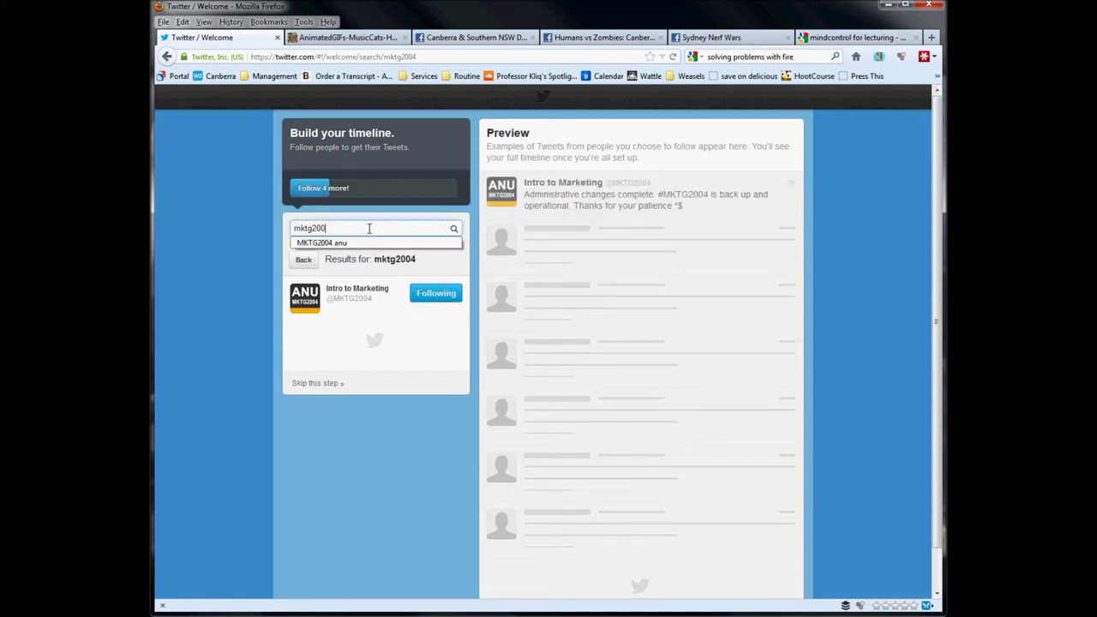
pyautogui.write('3024')
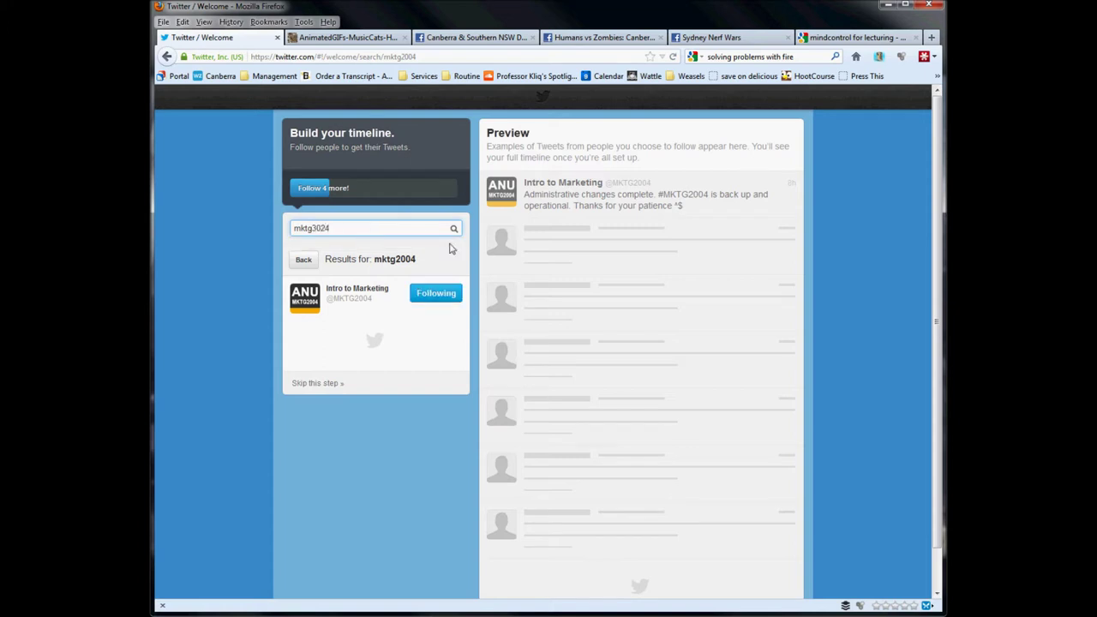
pyautogui.click(454, 229)
pyautogui.click(445, 293)
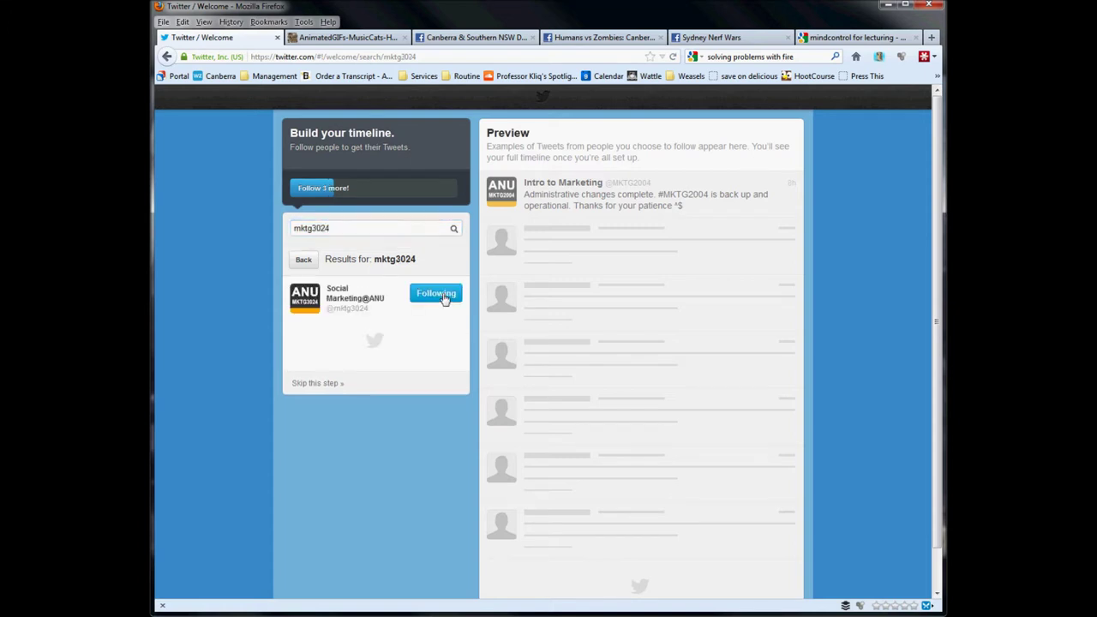
# Search mktg2001 and follow the Marketing Research account, then start a new search for ANU.
pyautogui.doubleClick(395, 224)
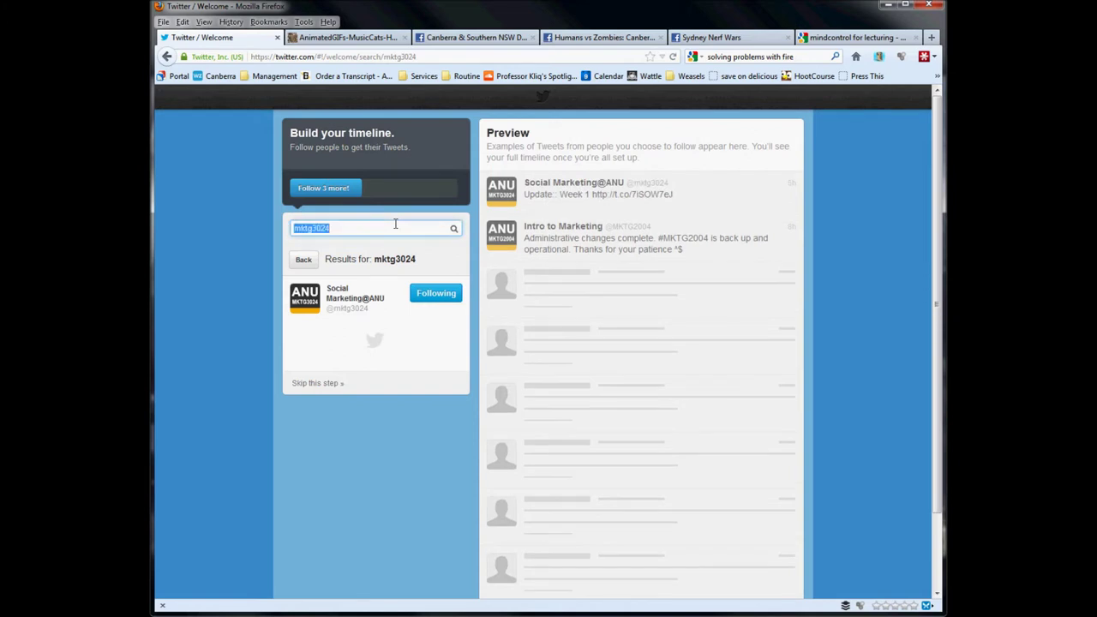
pyautogui.click(343, 231)
pyautogui.moveTo(314, 230); pyautogui.dragTo(361, 232)
pyautogui.write('2004')
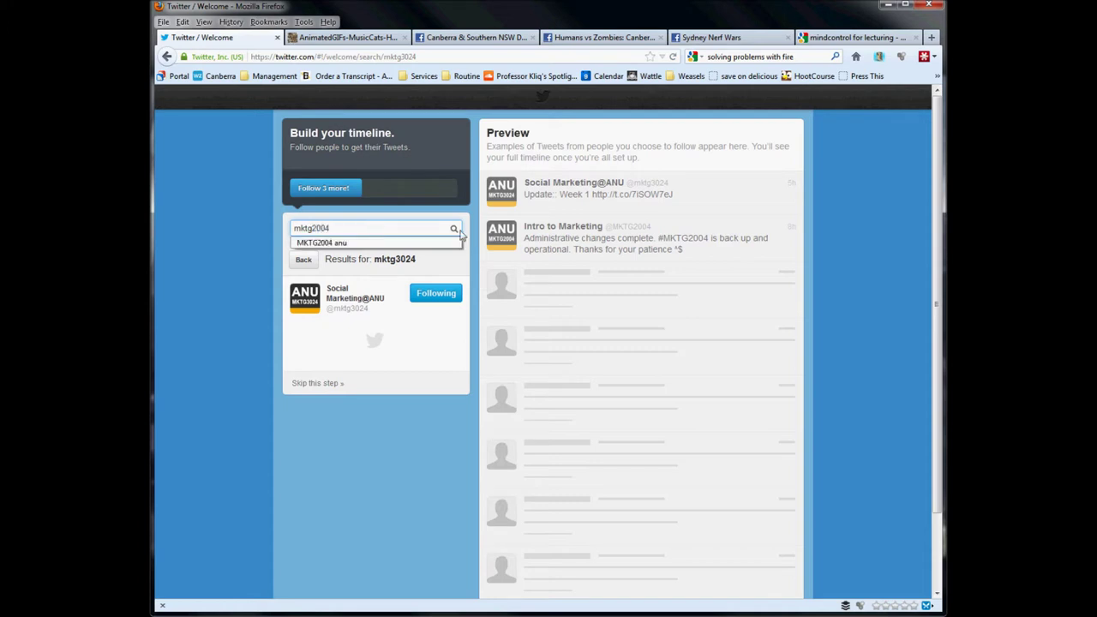
pyautogui.click(454, 230)
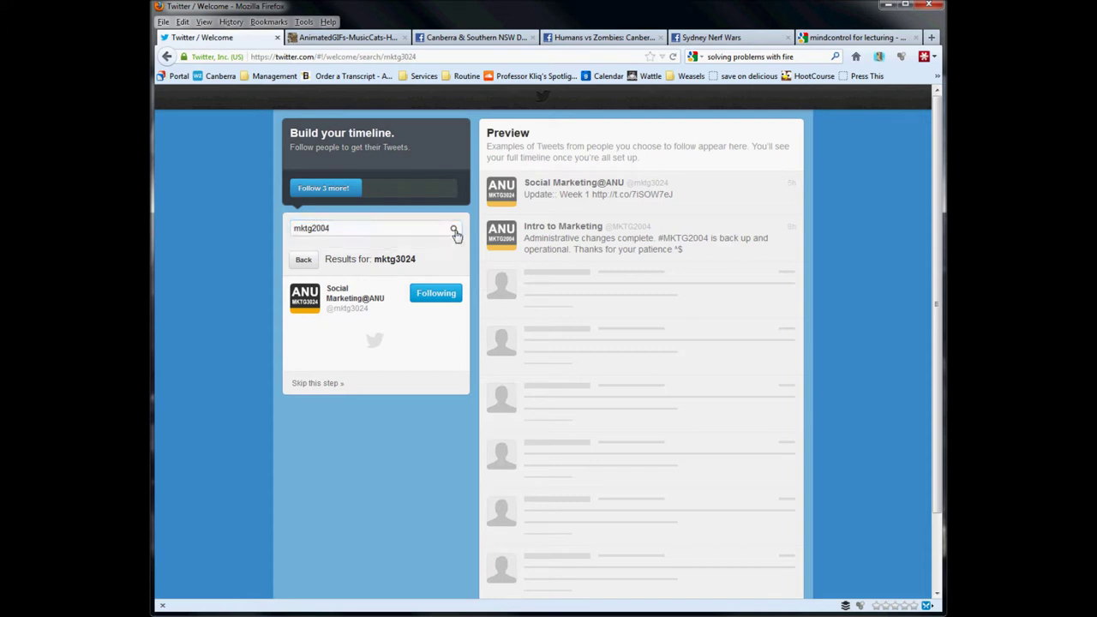
pyautogui.click(329, 228)
pyautogui.press('BackSpace')
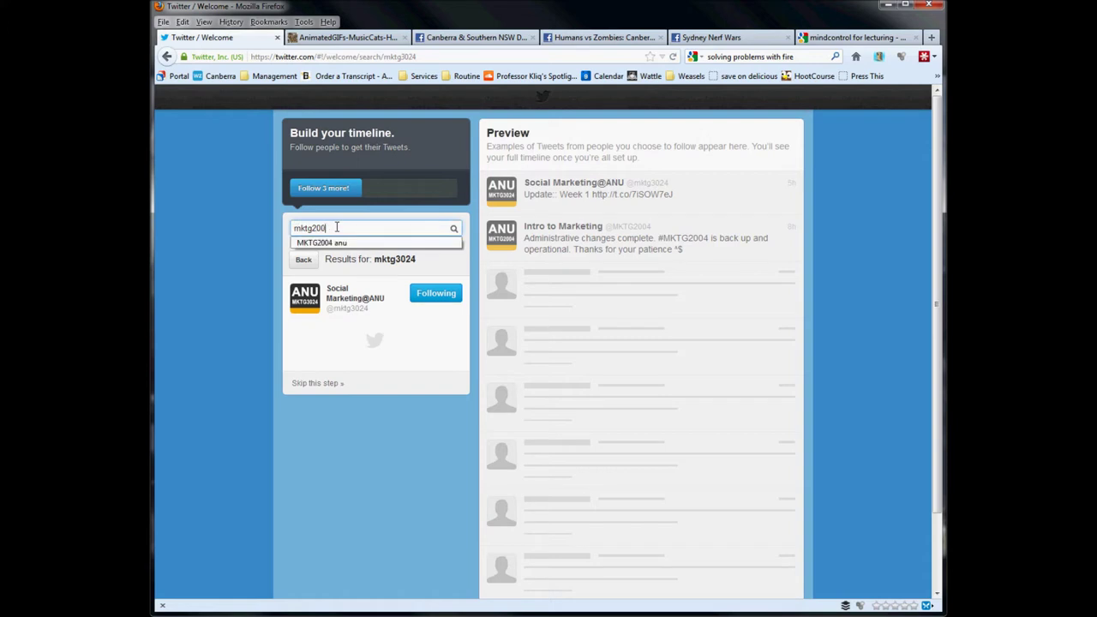
pyautogui.write('1')
pyautogui.click(455, 227)
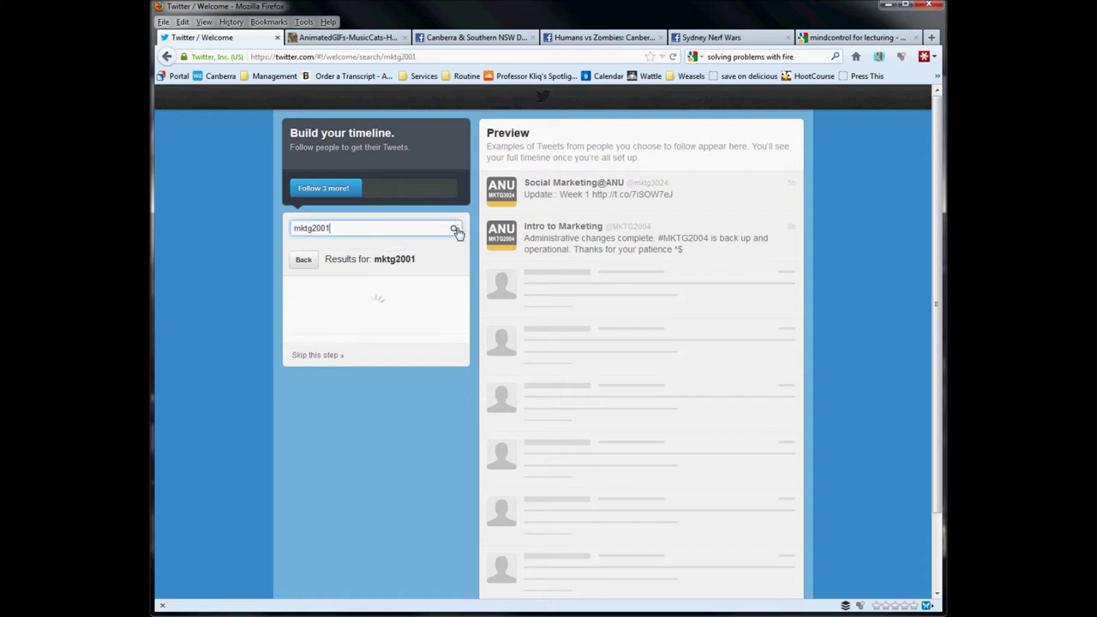
pyautogui.click(433, 296)
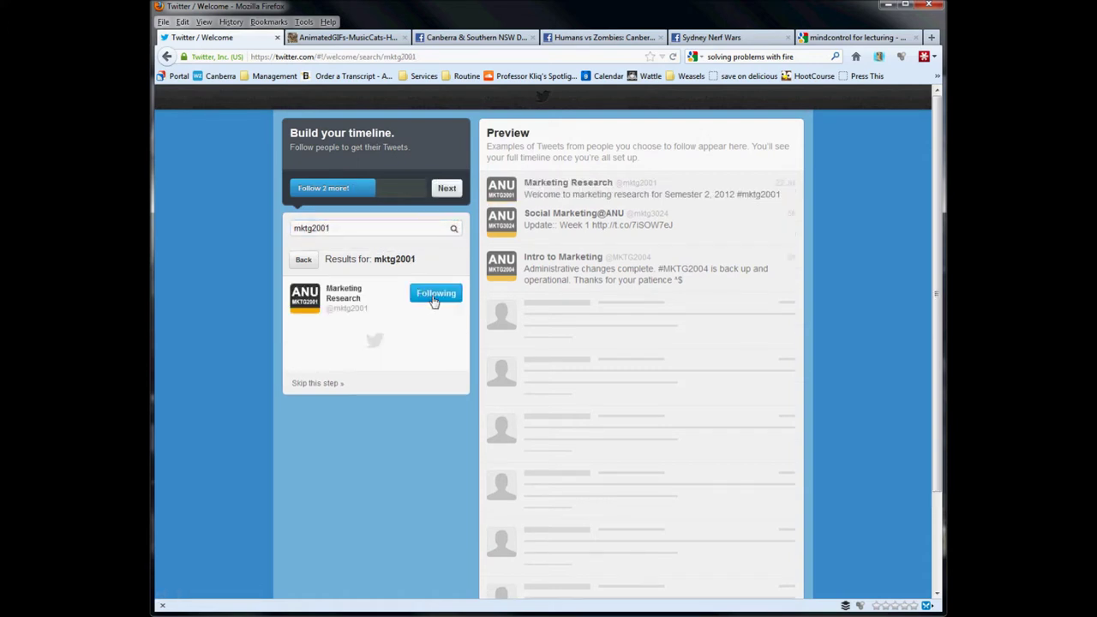
pyautogui.doubleClick(370, 230)
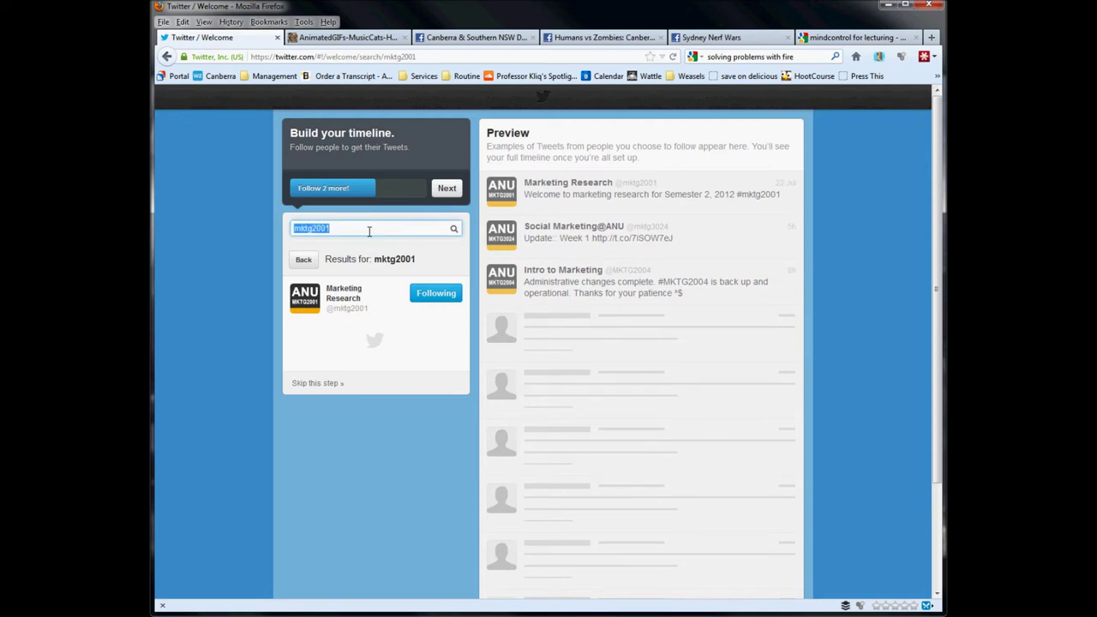
pyautogui.write('anumedua')
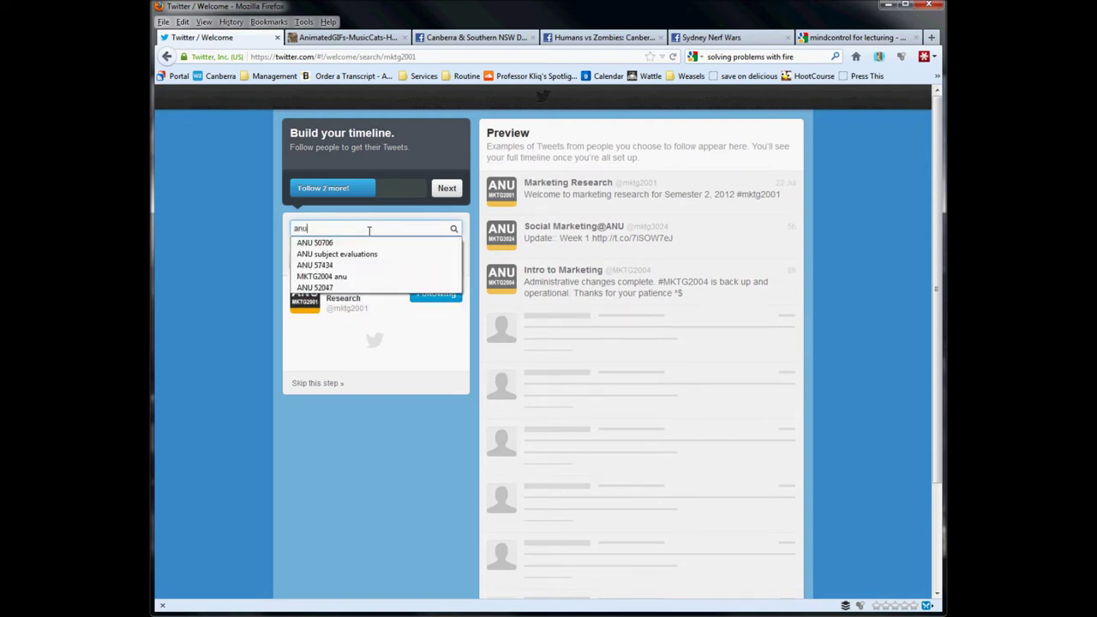
# Search 'anu media' and follow the ANU Media account.
pyautogui.press('BackSpace')
pyautogui.press('BackSpace')
pyautogui.press('BackSpace')
pyautogui.press('BackSpace')
pyautogui.press('BackSpace')
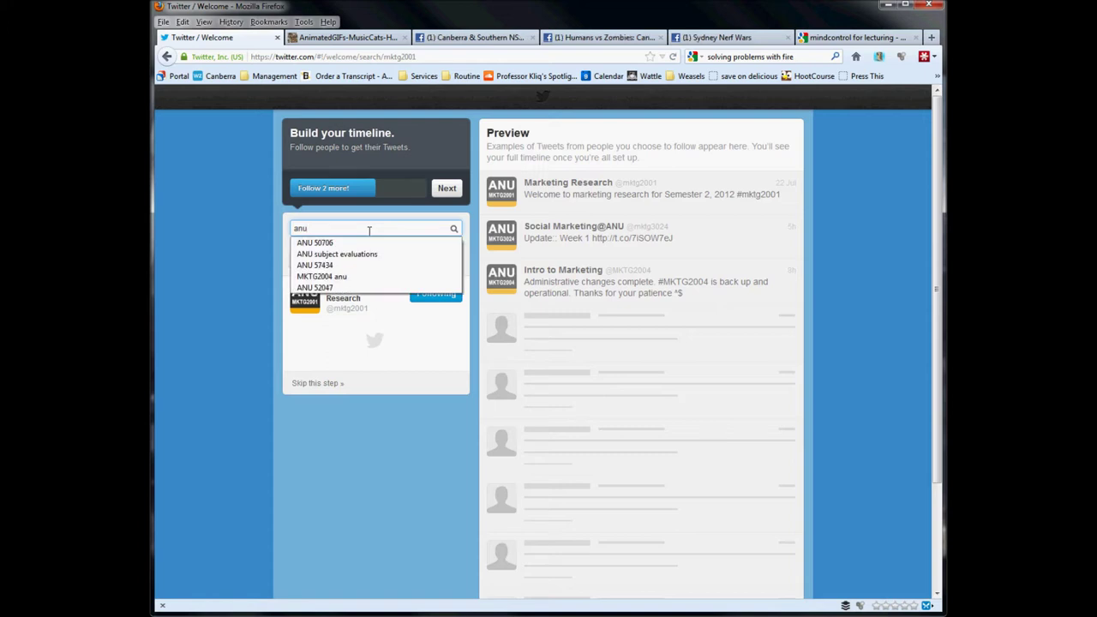
pyautogui.write('media')
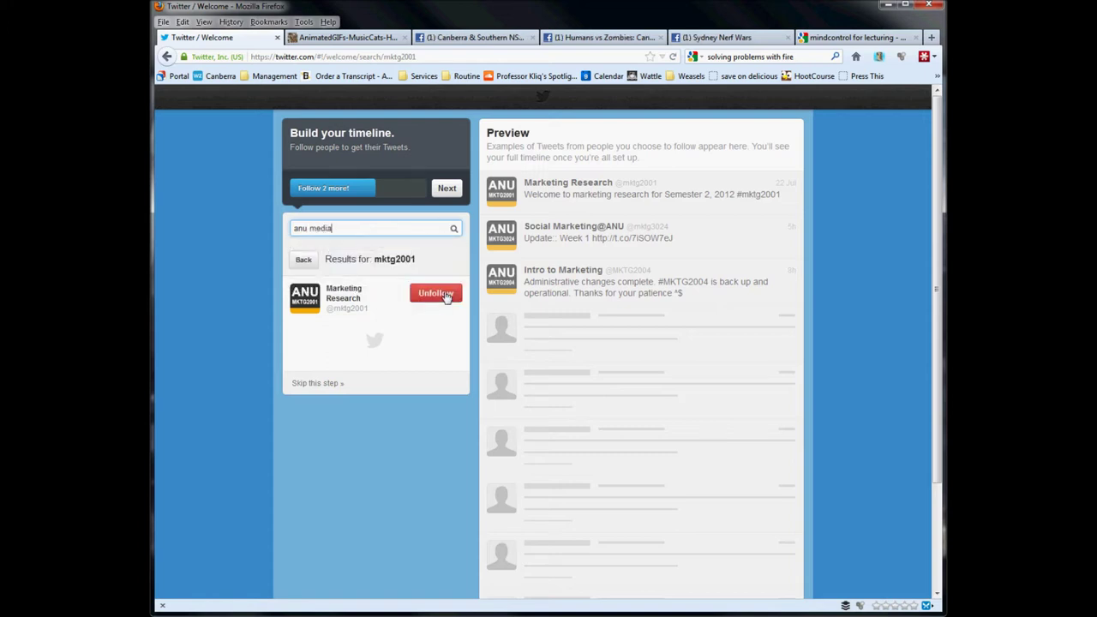
pyautogui.click(454, 230)
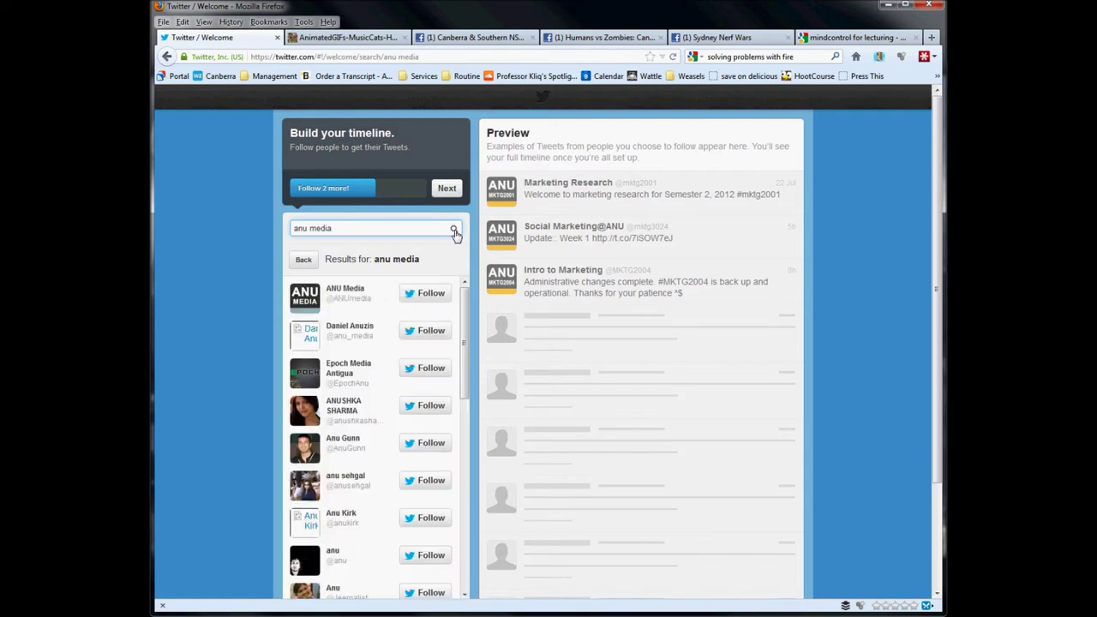
pyautogui.click(436, 294)
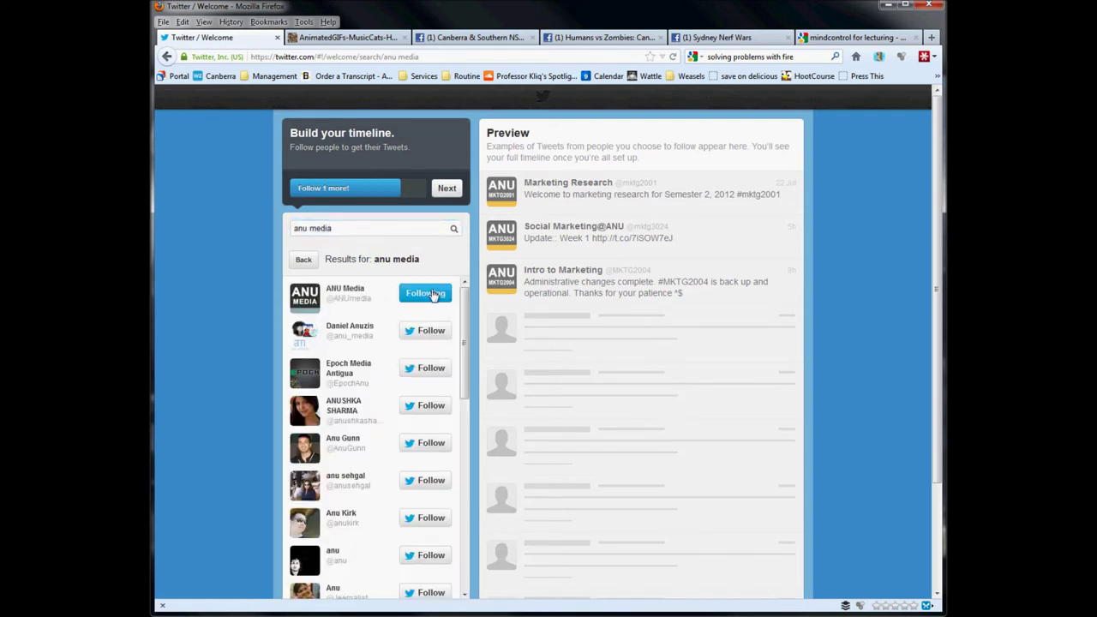
# Search the lecturer's own handle and follow that account.
pyautogui.moveTo(357, 233); pyautogui.dragTo(292, 229)
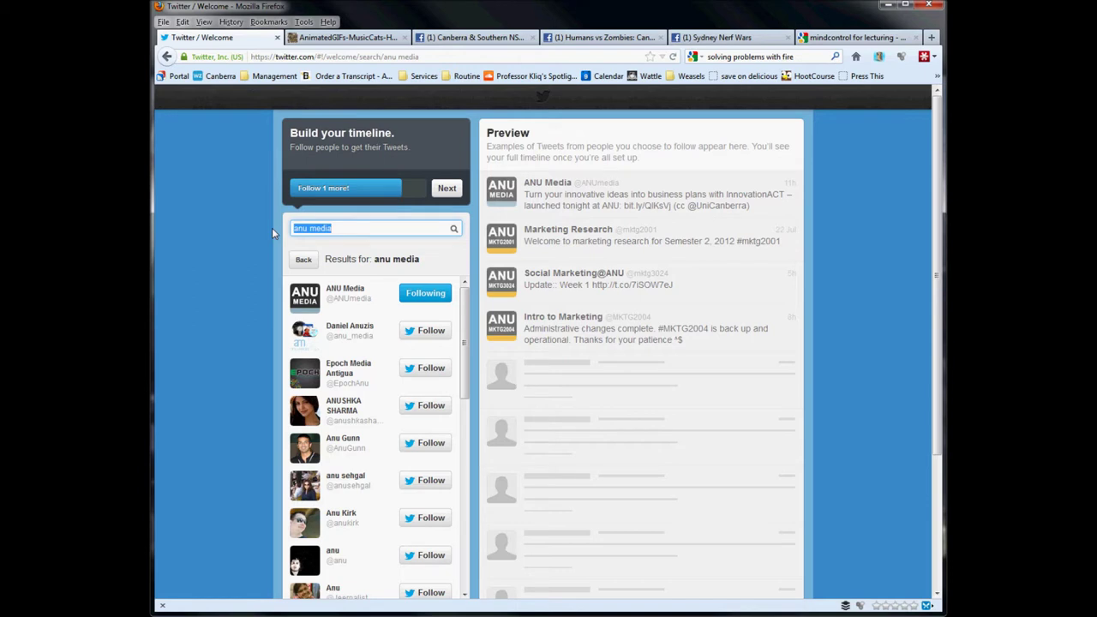
pyautogui.write('drstephendann')
pyautogui.click(455, 229)
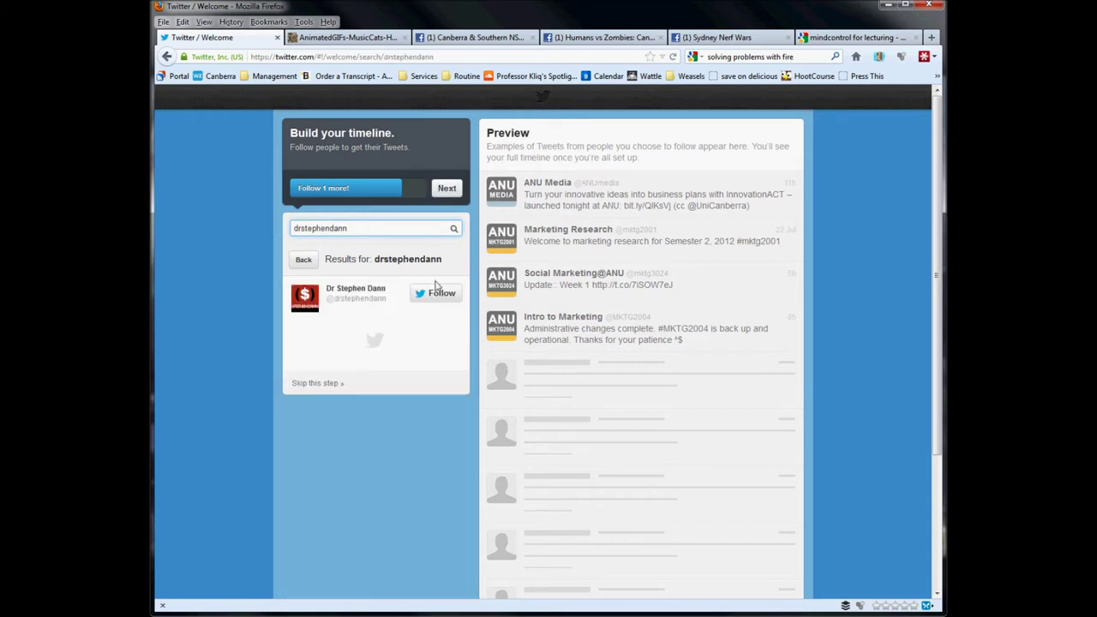
pyautogui.click(437, 294)
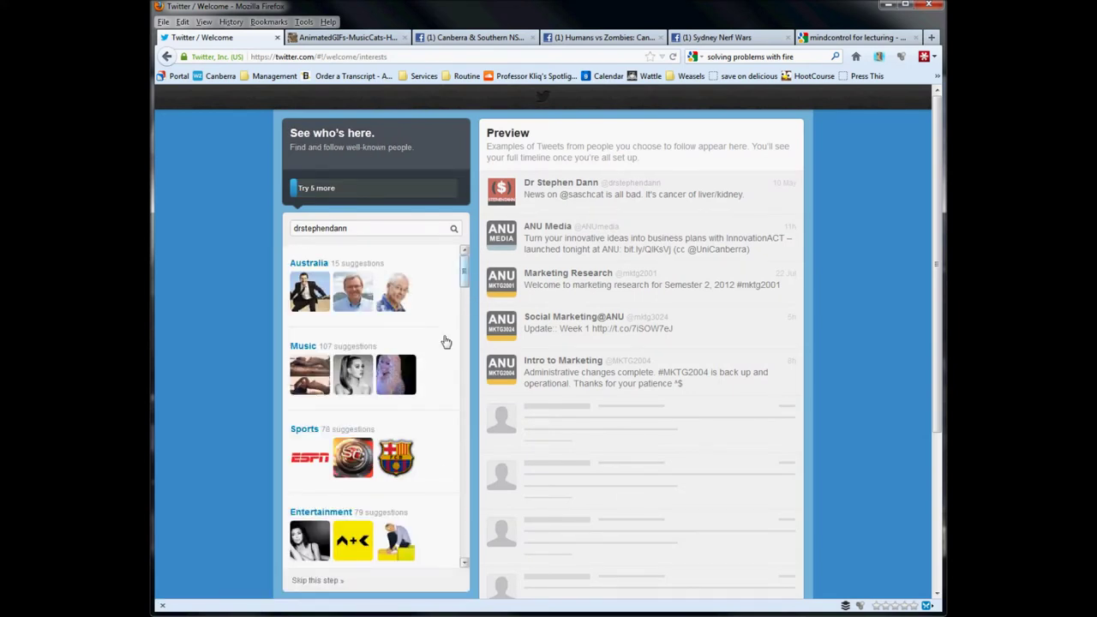
# Skip both the 'See who's here' suggestions and the 'Find people you know' contact import.
pyautogui.click(315, 582)
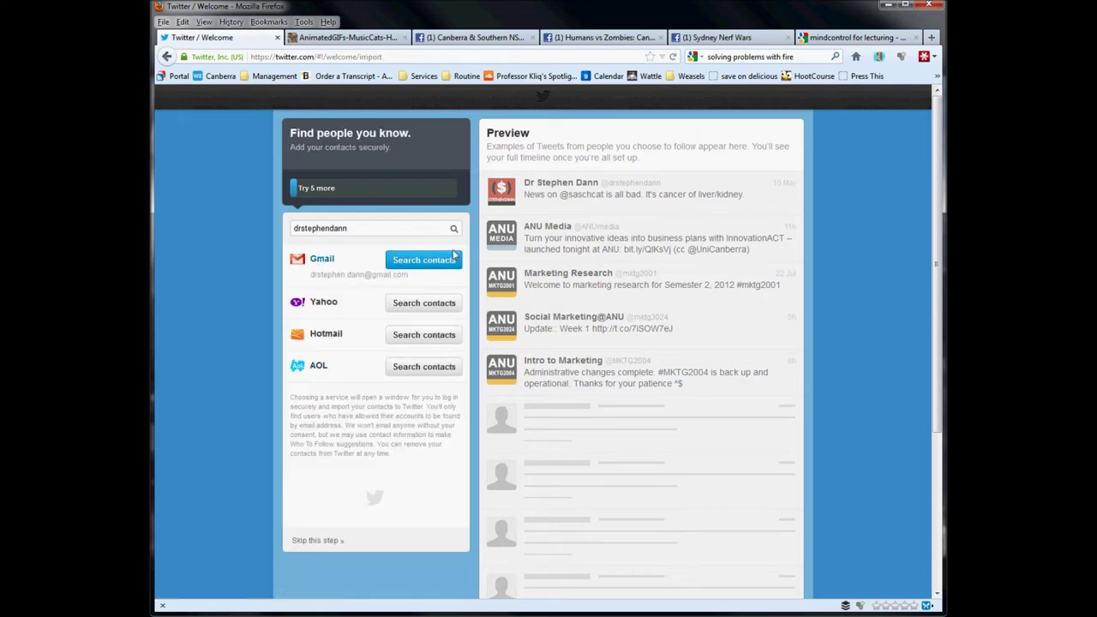
pyautogui.click(424, 260)
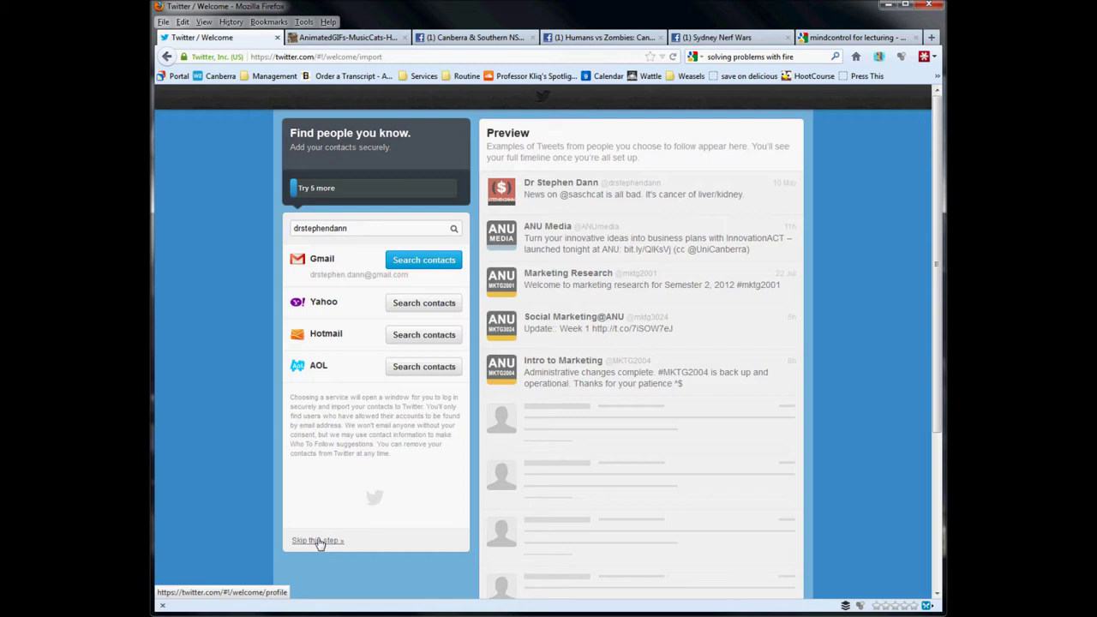
pyautogui.click(317, 540)
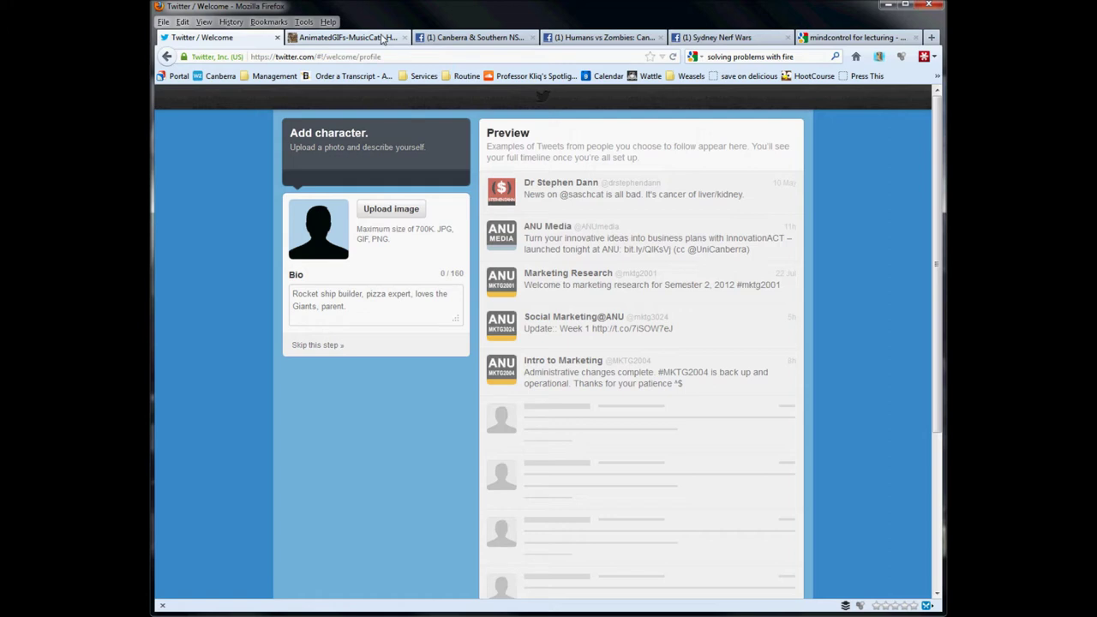
pyautogui.click(383, 39)
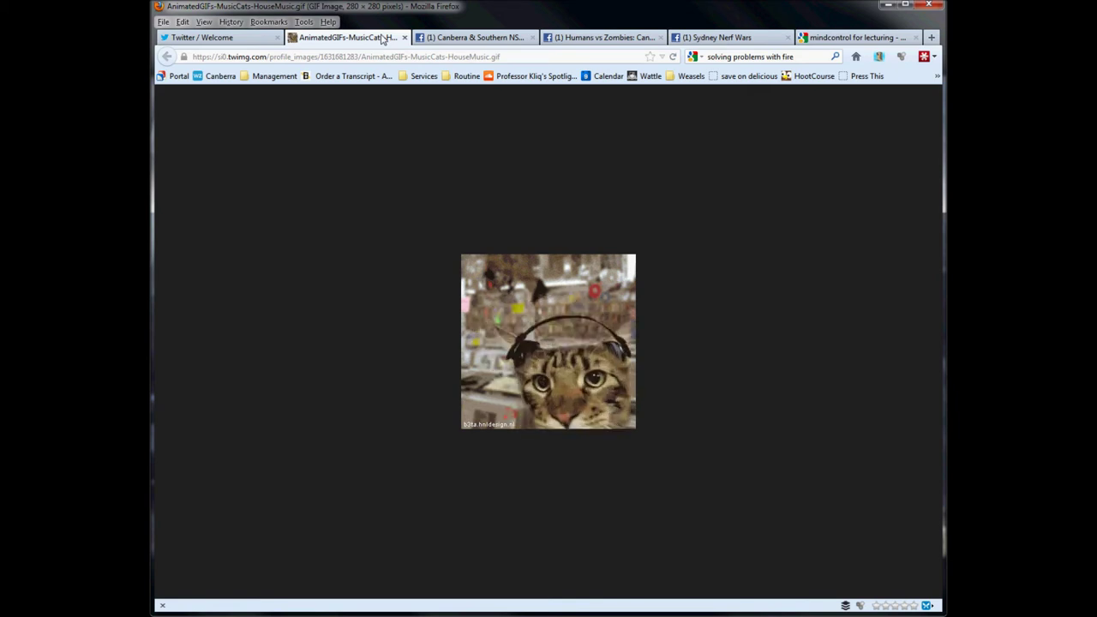
pyautogui.click(231, 39)
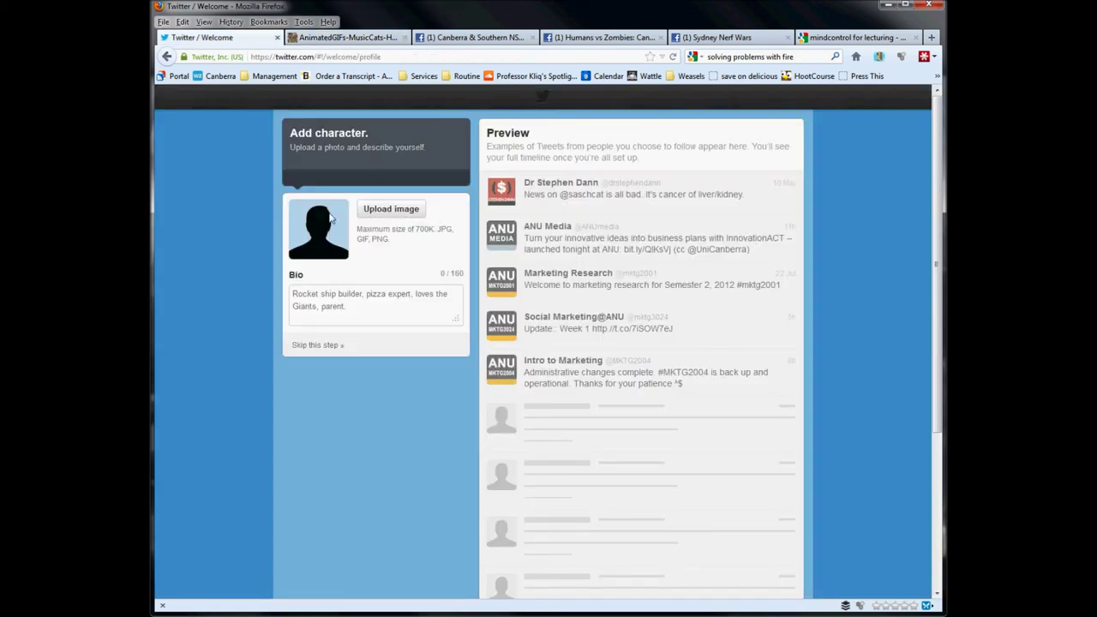
pyautogui.click(364, 314)
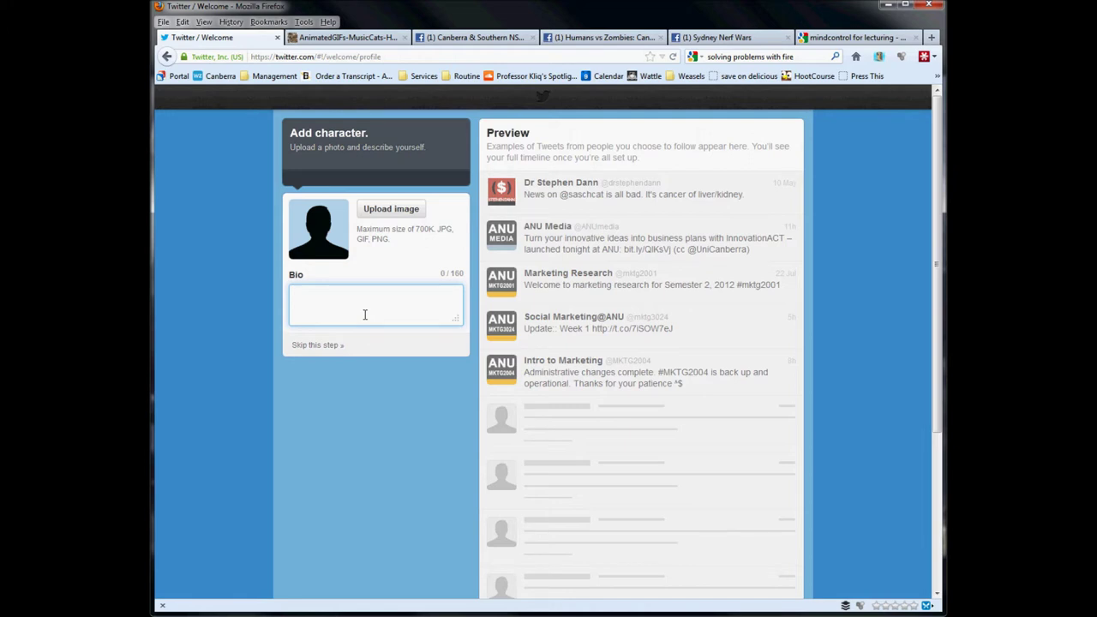
# Write the bio 'Lecturer for mktg3024 and mktg2001, course ghost for mktg2004' and click Done.
pyautogui.write('Lecturer for ')
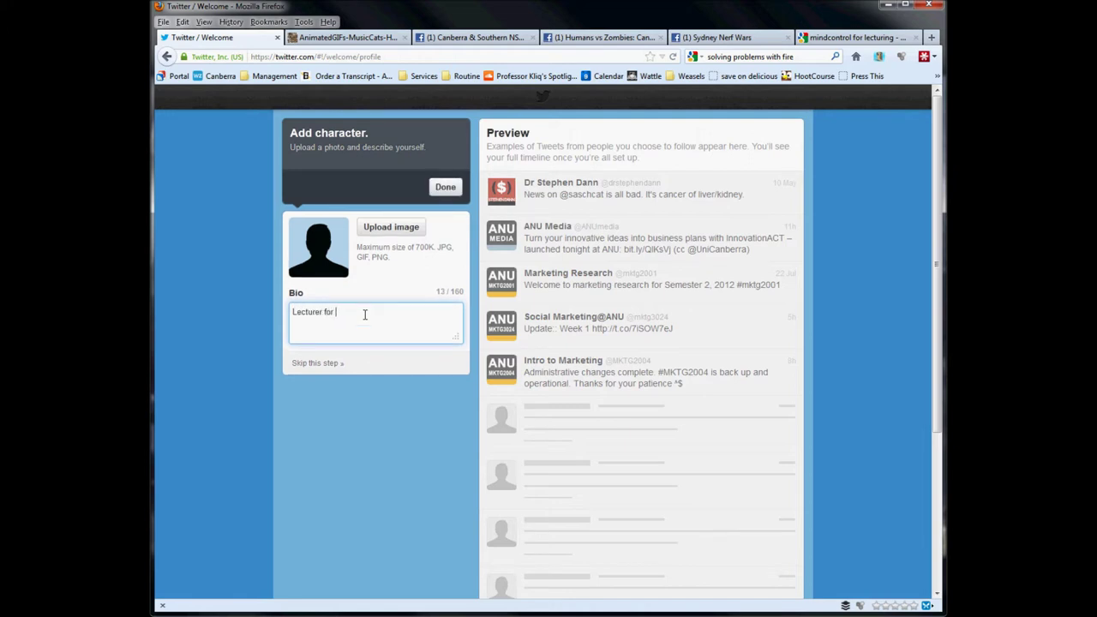
pyautogui.write('mktg3024 and mktg2001, course ghost for mktg20')
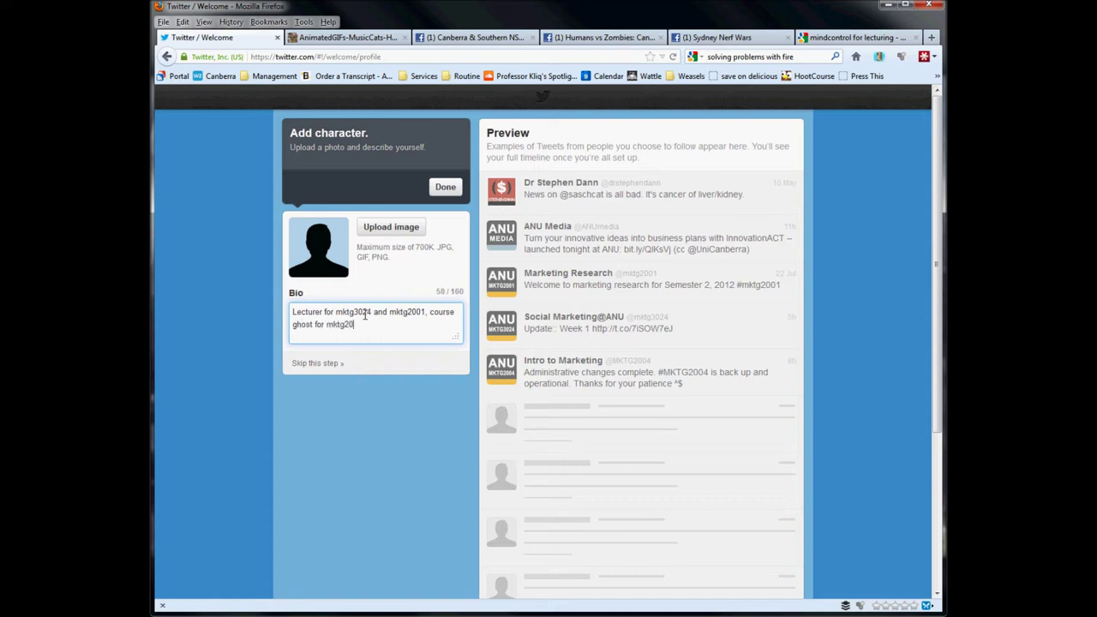
pyautogui.write('04')
pyautogui.click(445, 191)
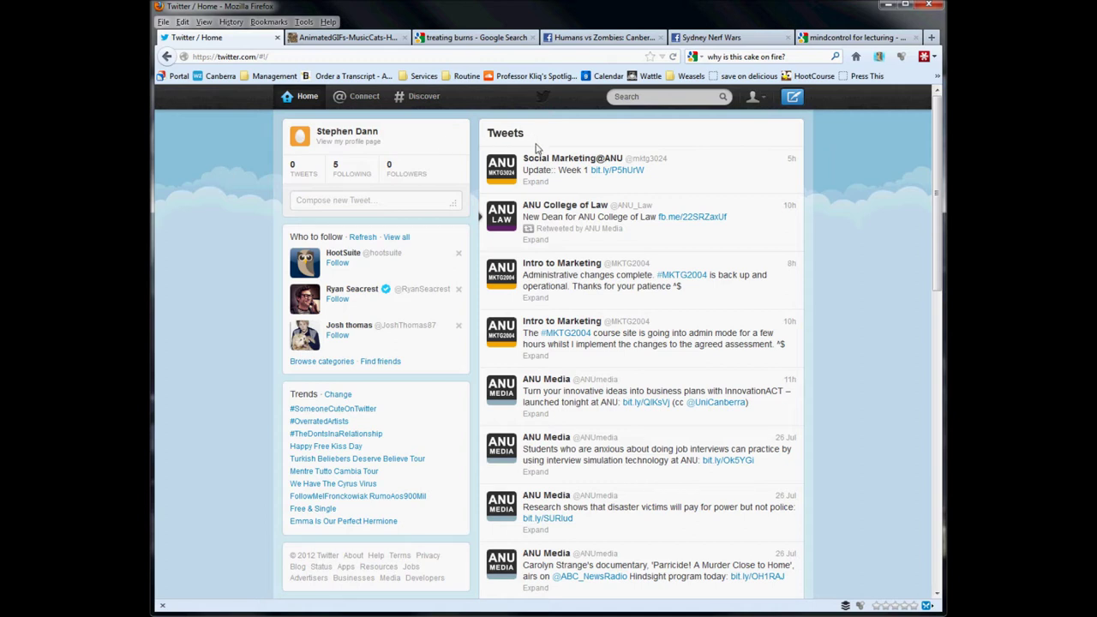
# Let the Home timeline load with the course accounts' tweets, then open the 'Compose new Tweet' box.
pyautogui.moveTo(536, 156)
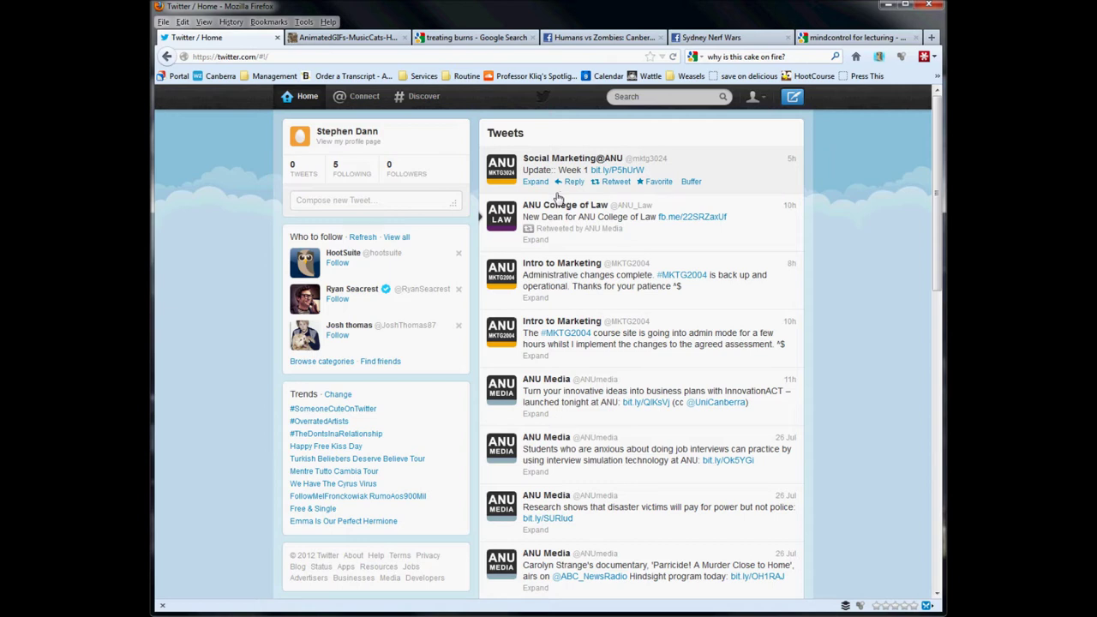
pyautogui.click(398, 203)
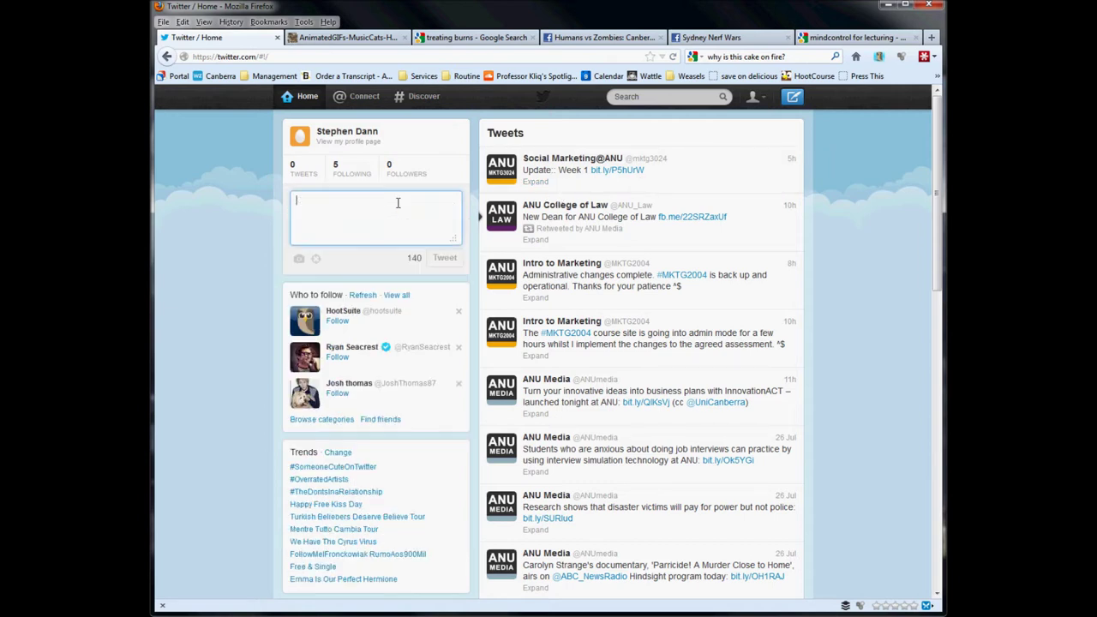
# Post 'Hi, and welcome to Twitter' as the account's first tweet.
pyautogui.write('H')
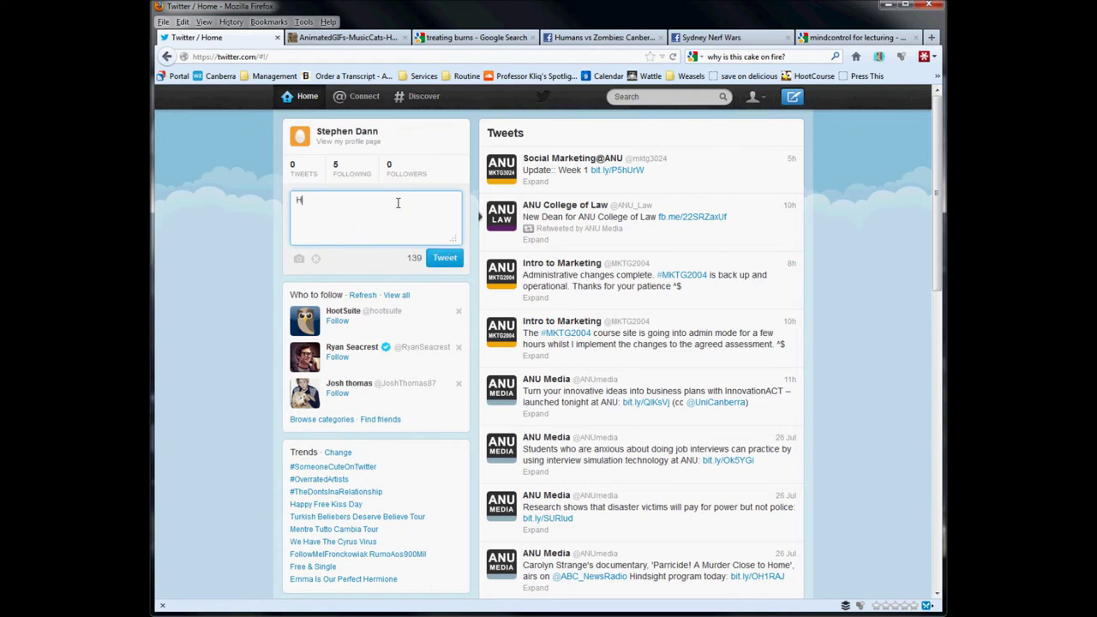
pyautogui.write('i, and welcome to Twitter')
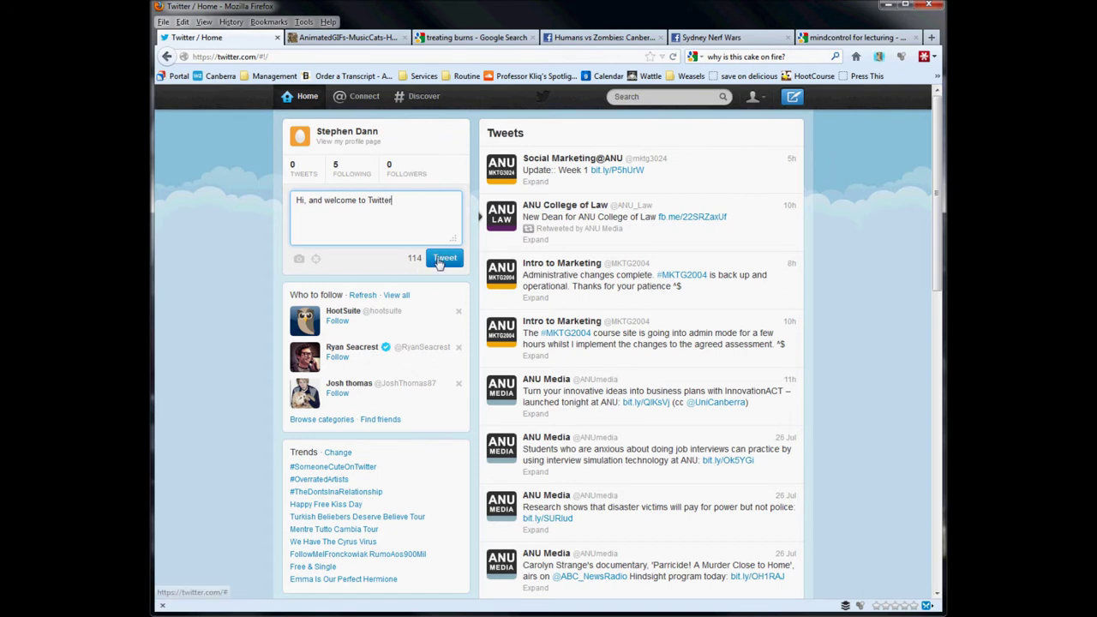
pyautogui.click(440, 260)
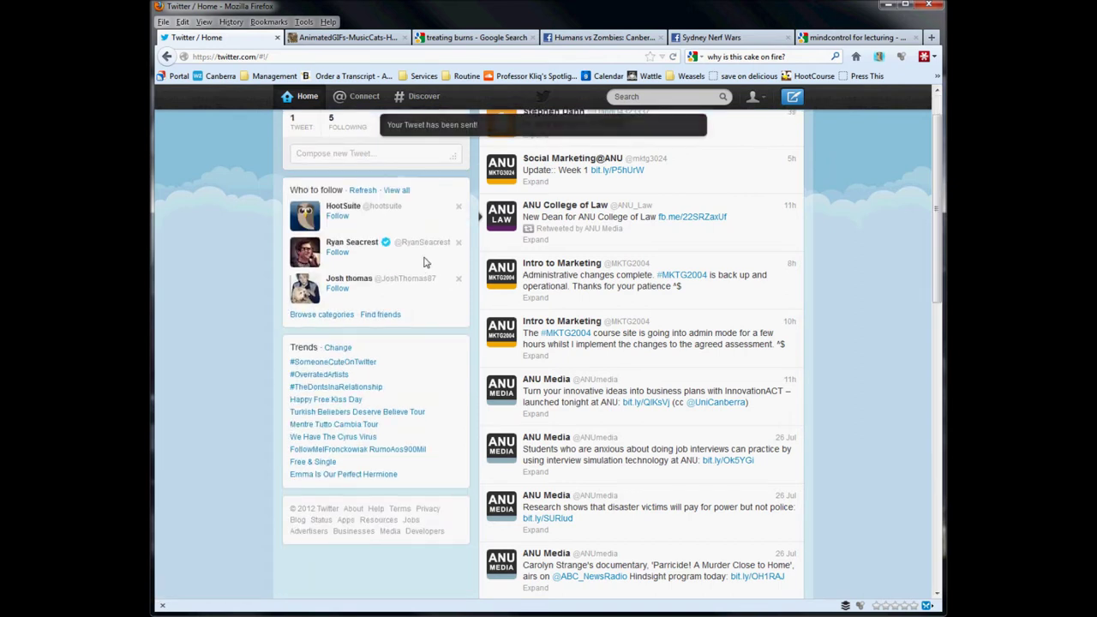
pyautogui.scroll(1, 421, 260)
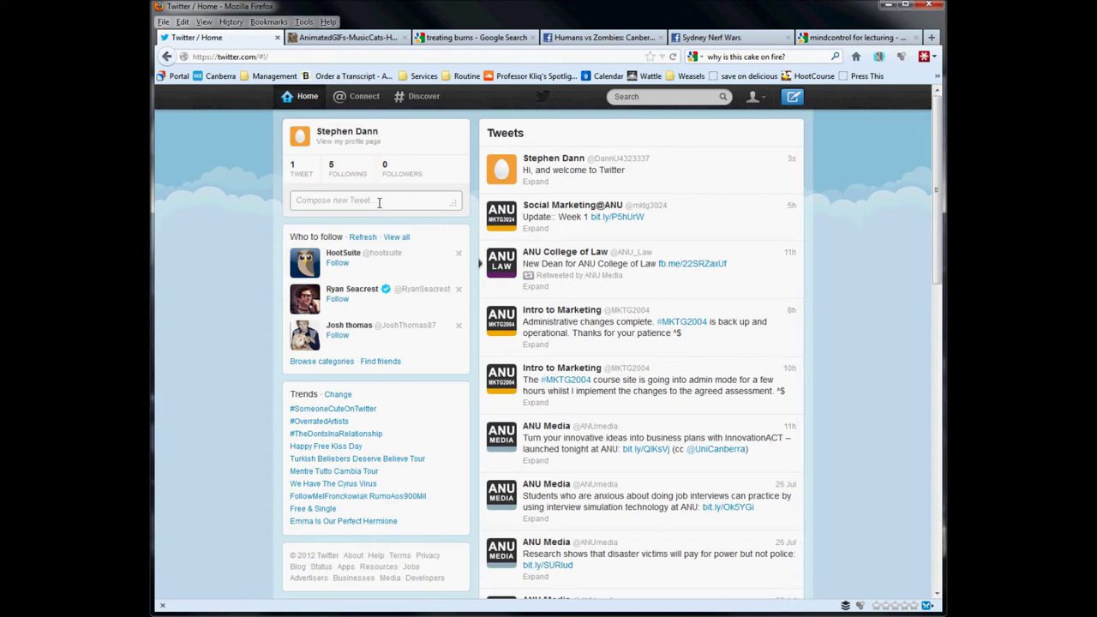
pyautogui.click(379, 203)
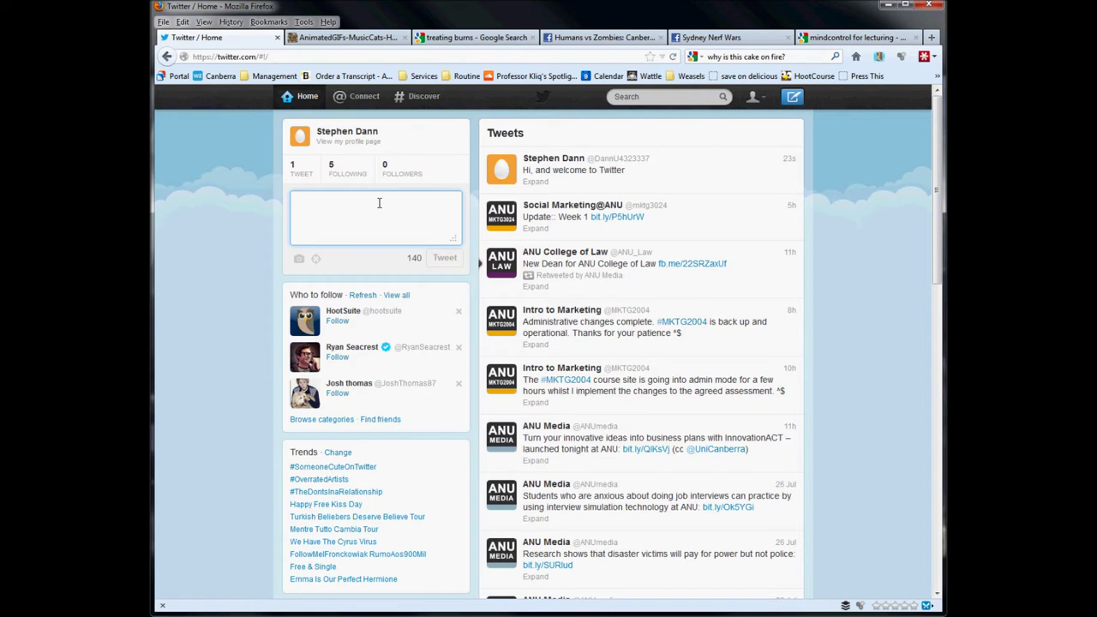
# Post the tweet 'Where are the slides for Week 2? #mktg3024'.
pyautogui.write('#')
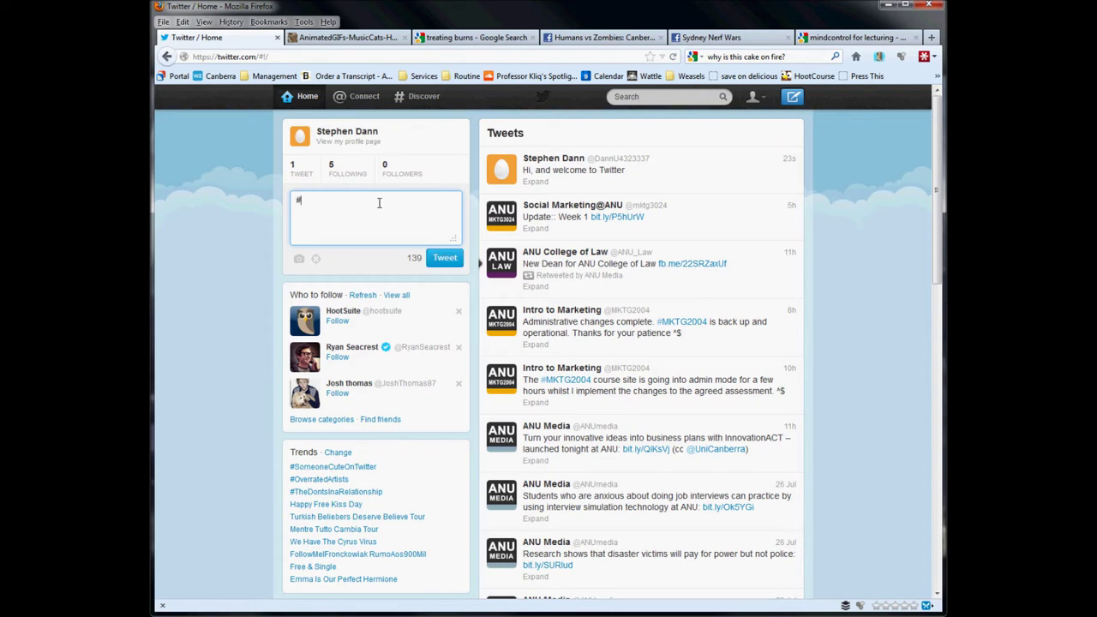
pyautogui.write('mktg3024')
pyautogui.press('Home')
pyautogui.write('Where are the slides for Week 2?')
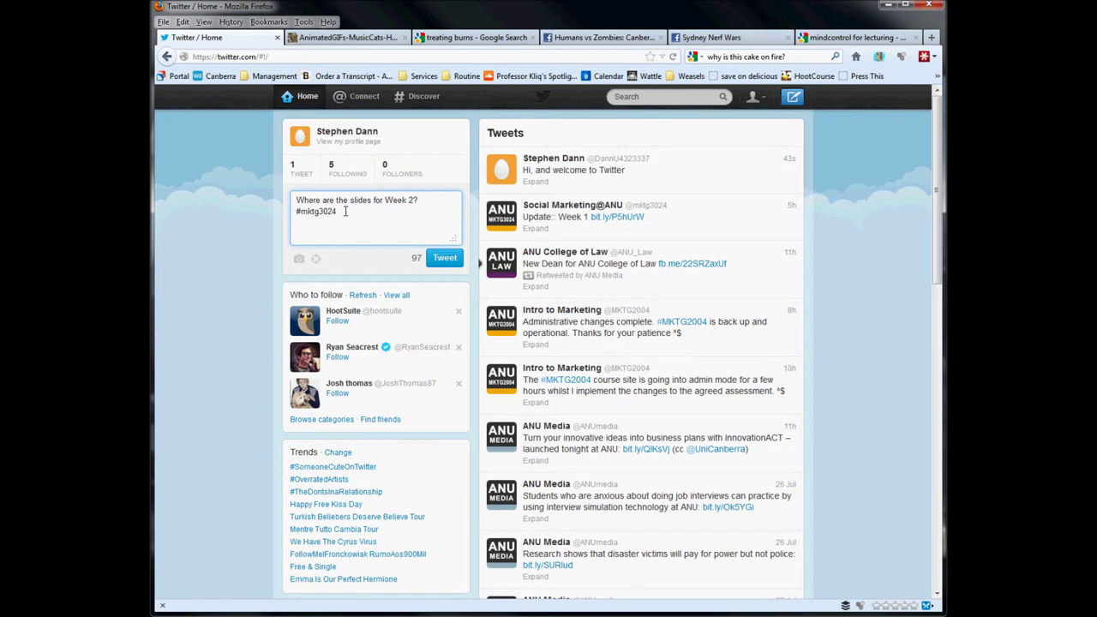
pyautogui.moveTo(346, 211); pyautogui.dragTo(292, 210)
pyautogui.click(355, 215)
pyautogui.click(444, 261)
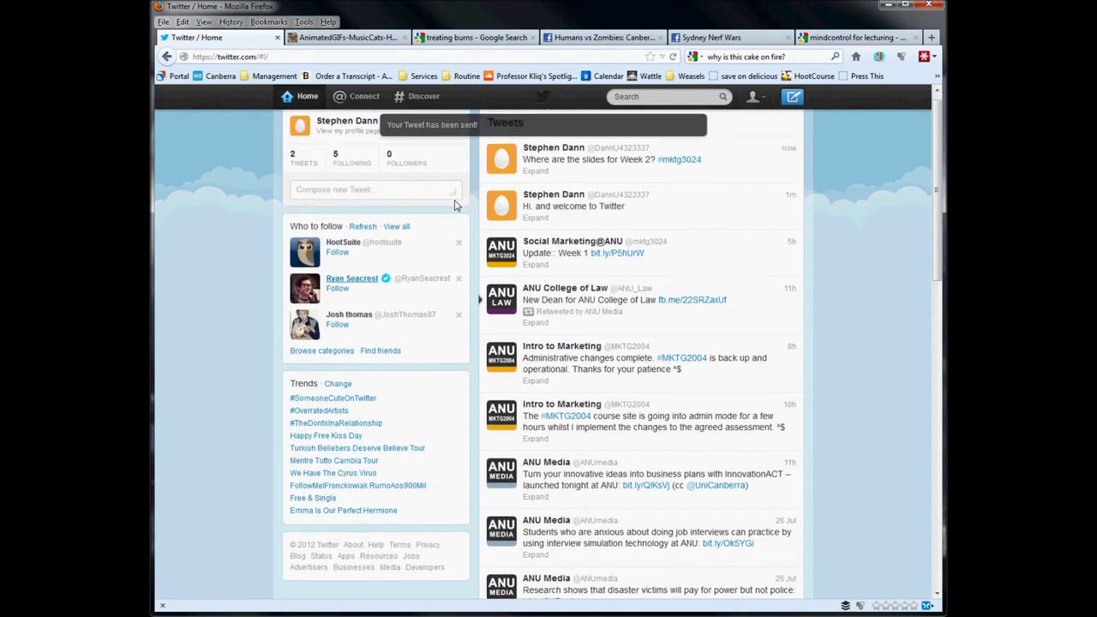
pyautogui.moveTo(688, 187)
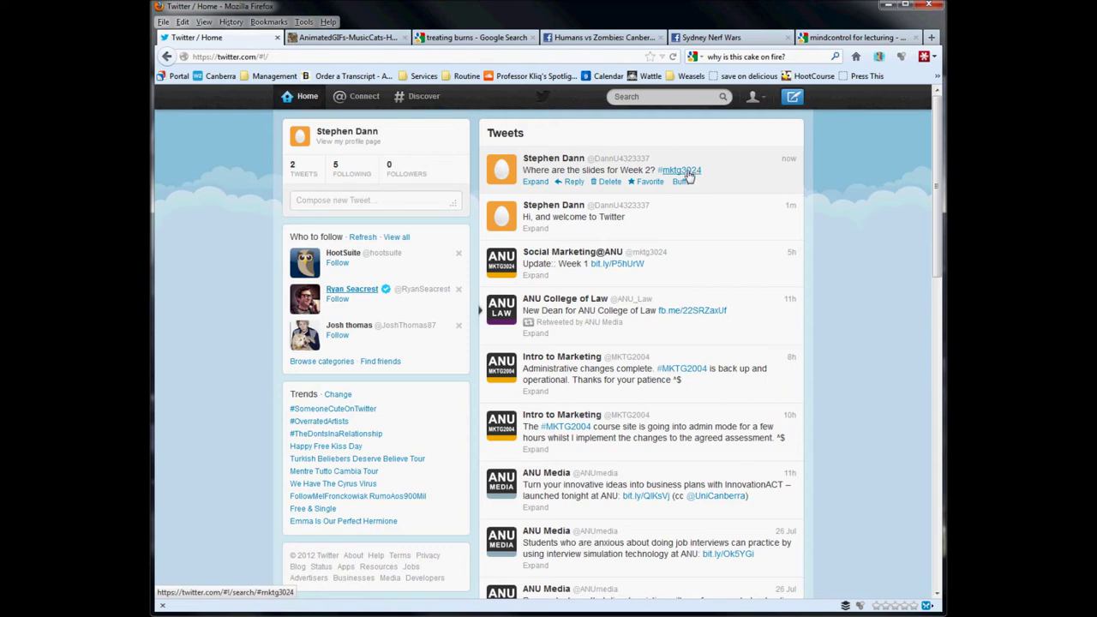
# View the #mktg3024 hashtag results in a new tab, then return that tab to Home.
pyautogui.middleClick(688, 175)
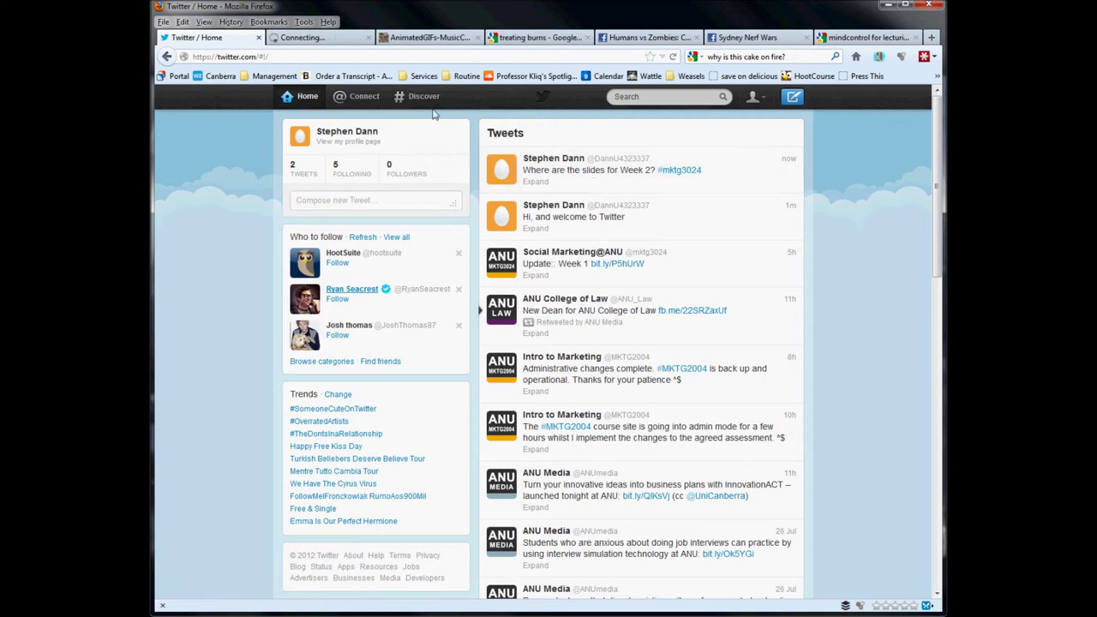
pyautogui.click(335, 41)
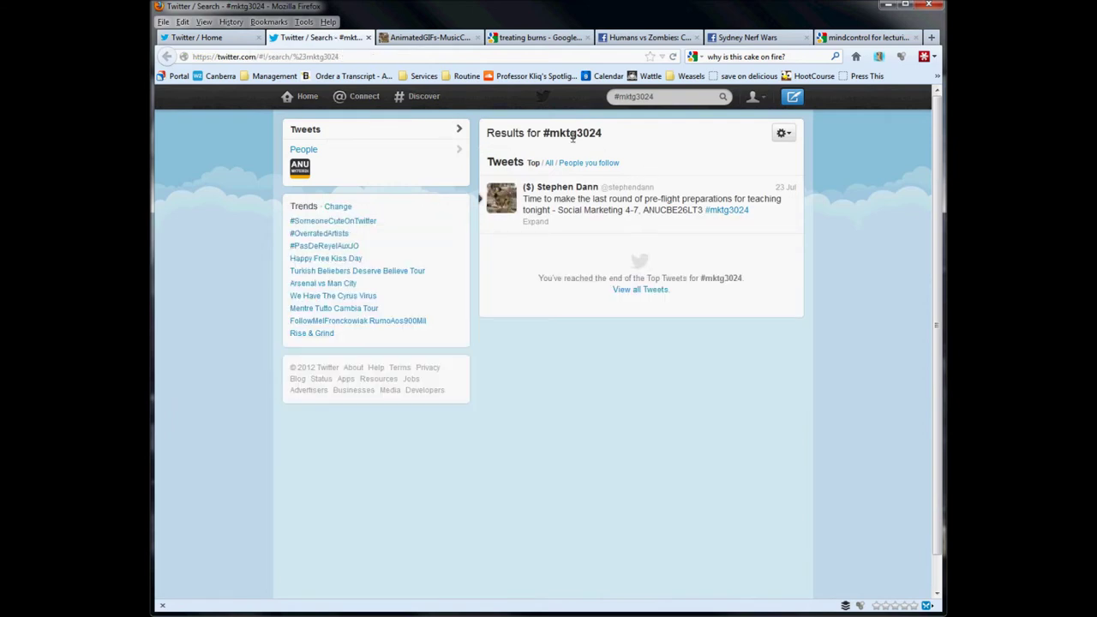
pyautogui.moveTo(573, 191)
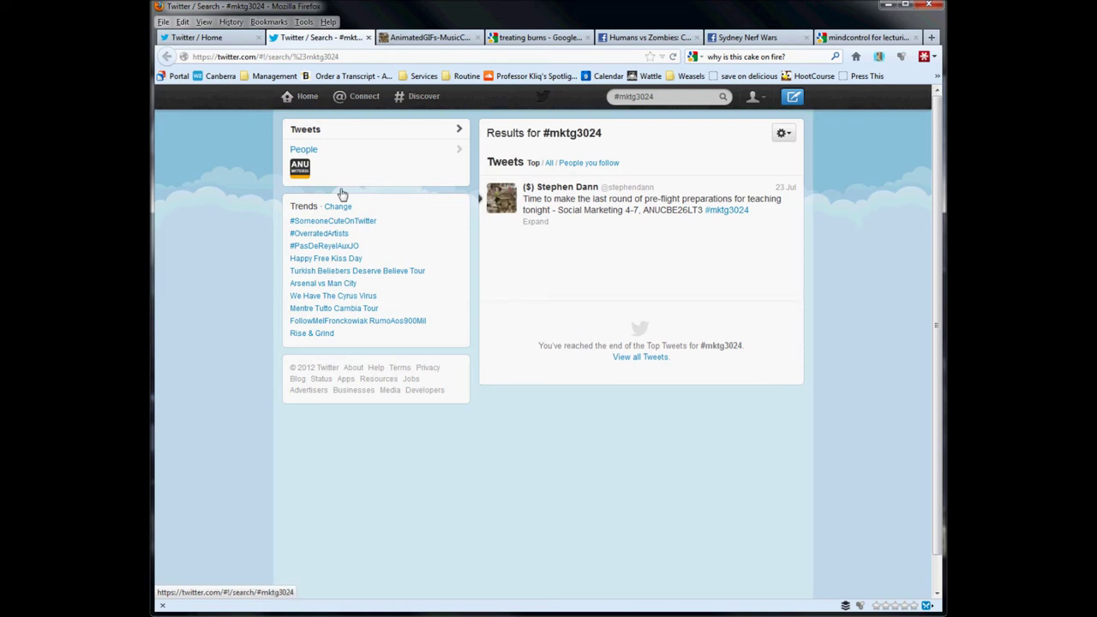
pyautogui.click(307, 98)
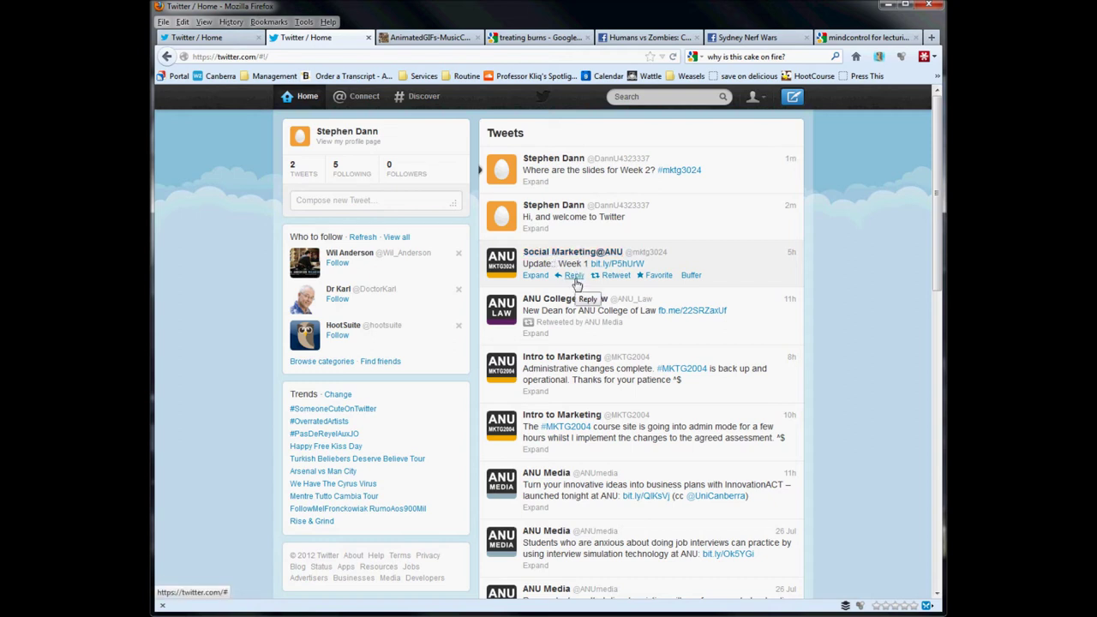
# Reply 'Thanks for the info' to Social Marketing@ANU's Week 1 update and expand its conversation.
pyautogui.click(576, 282)
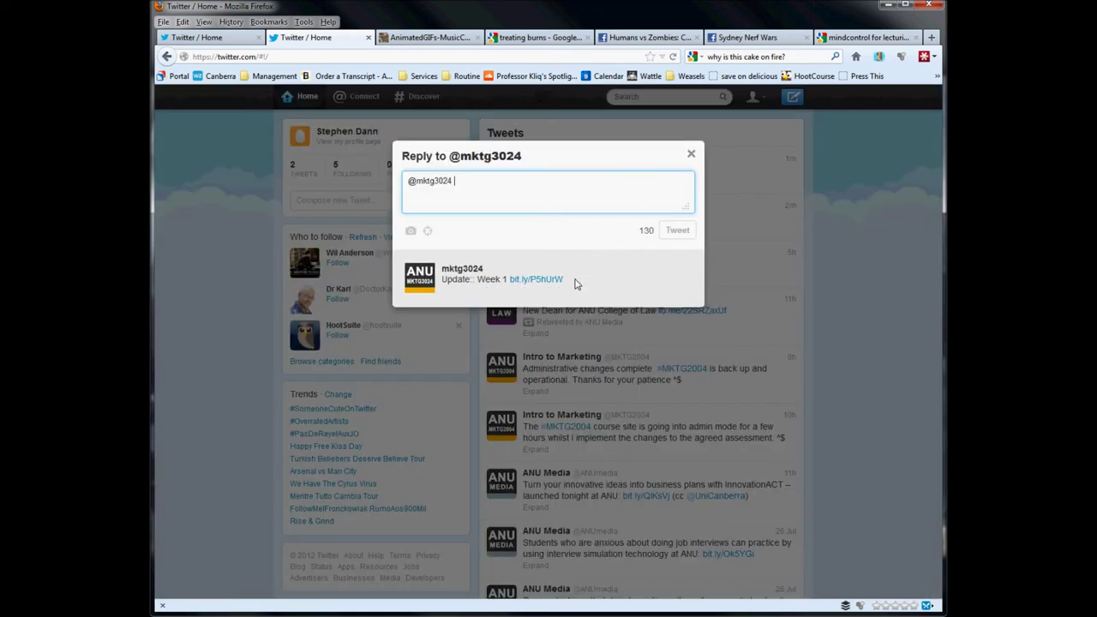
pyautogui.write('Thanks for the i')
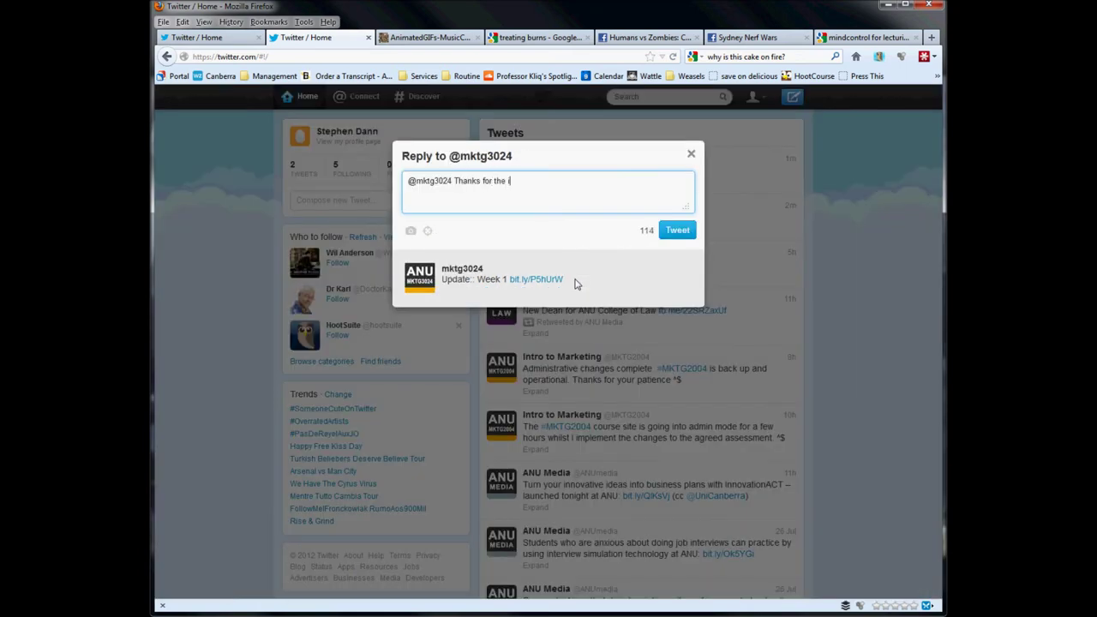
pyautogui.write('nfo')
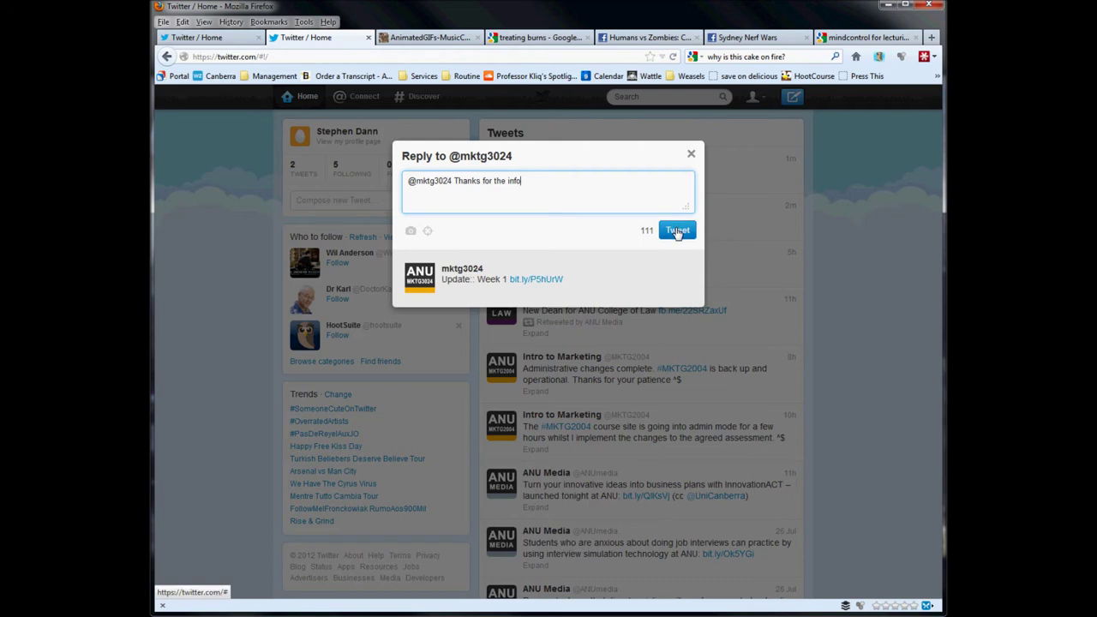
pyautogui.click(677, 230)
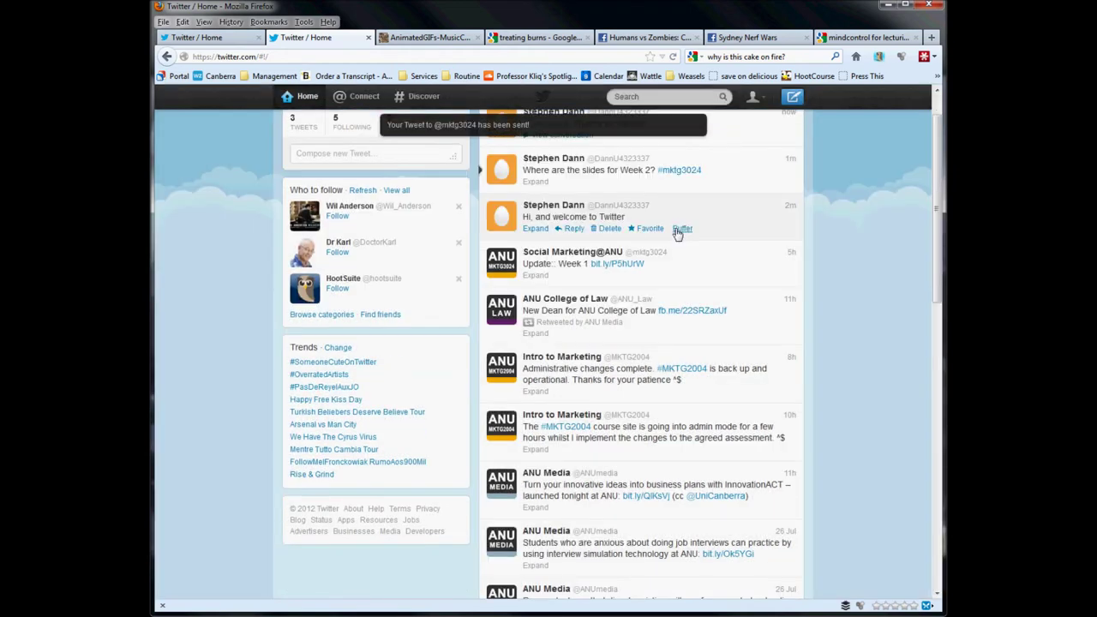
pyautogui.scroll(1, 573, 220)
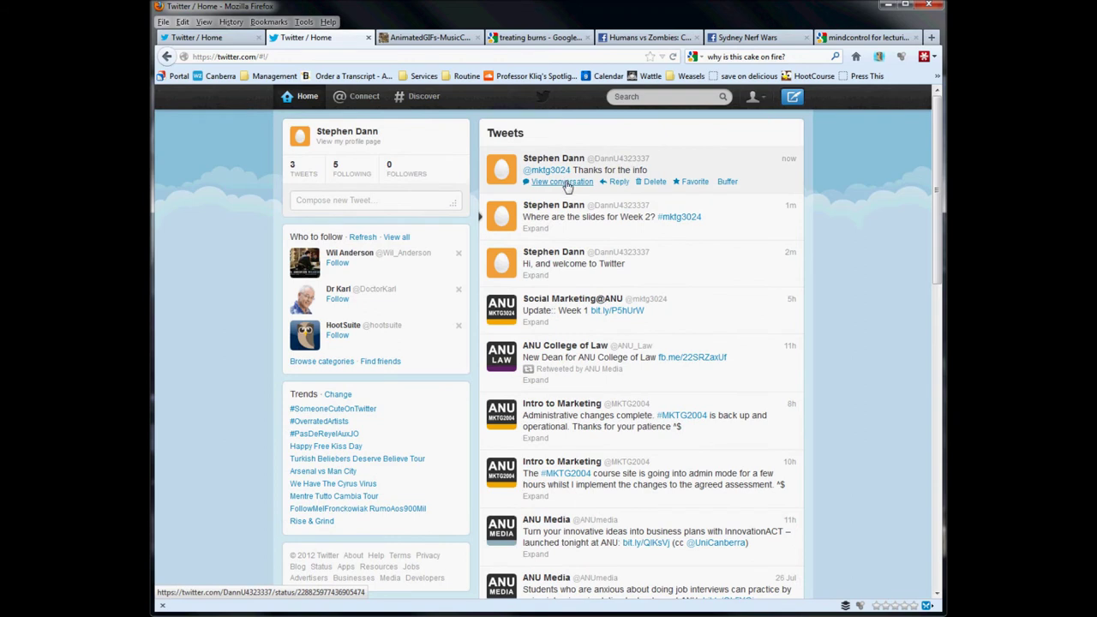
pyautogui.click(564, 181)
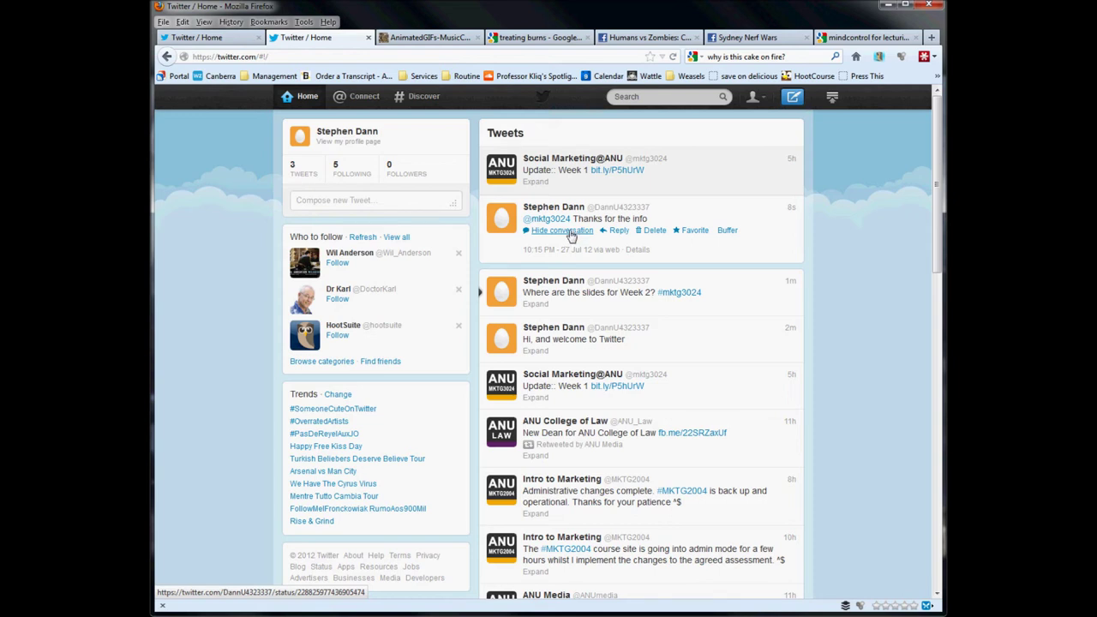
# Start a blank new tweet in the compose box.
pyautogui.click(440, 202)
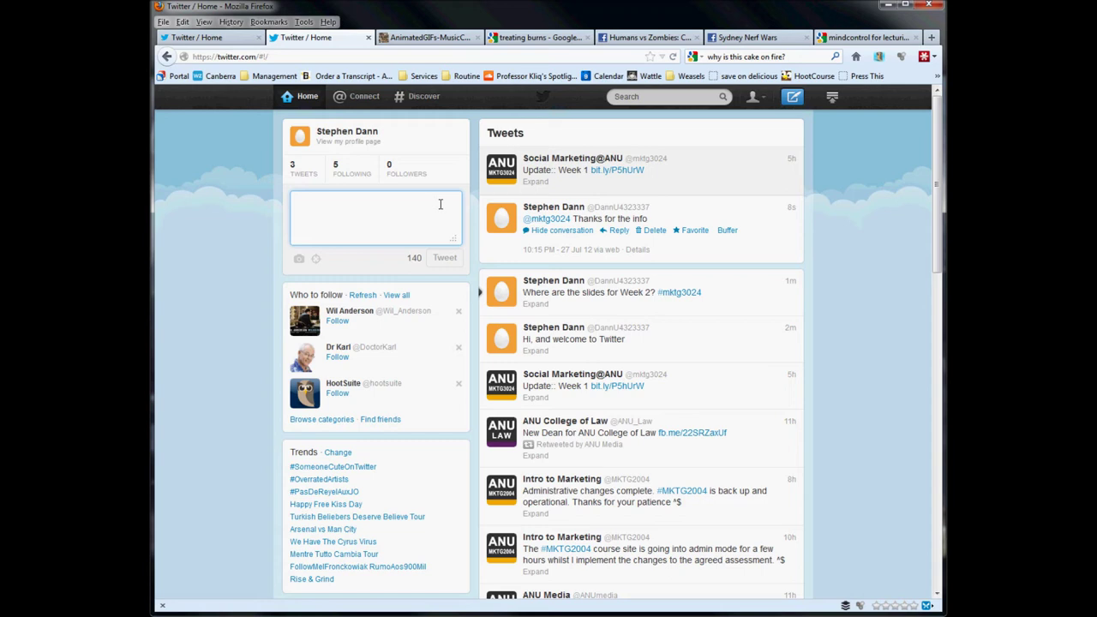
pyautogui.write('@')
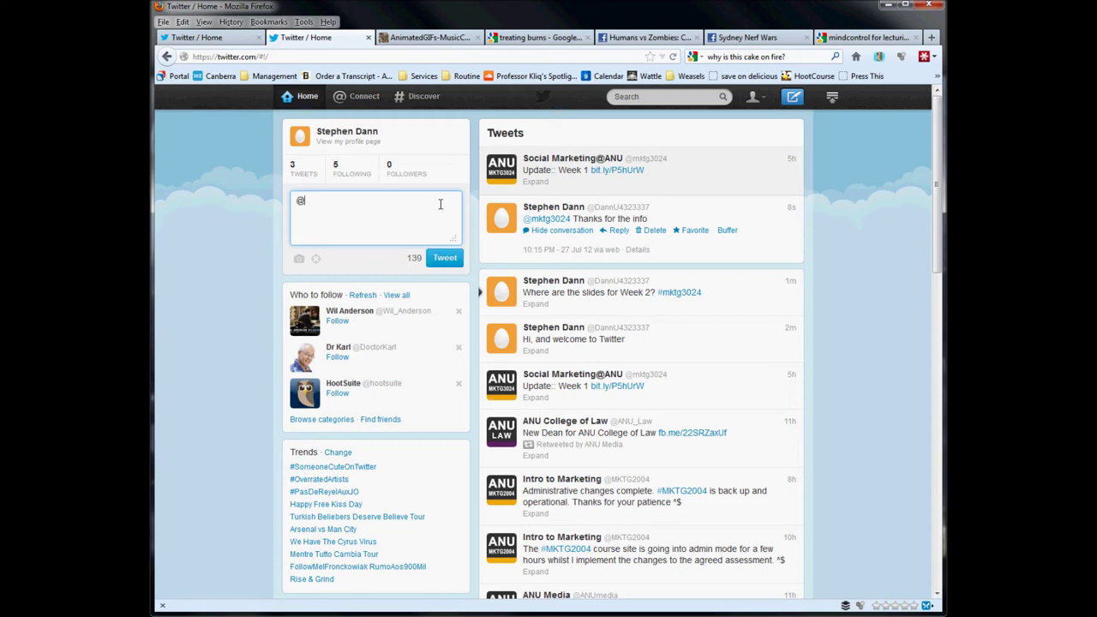
pyautogui.write('mktg2001')
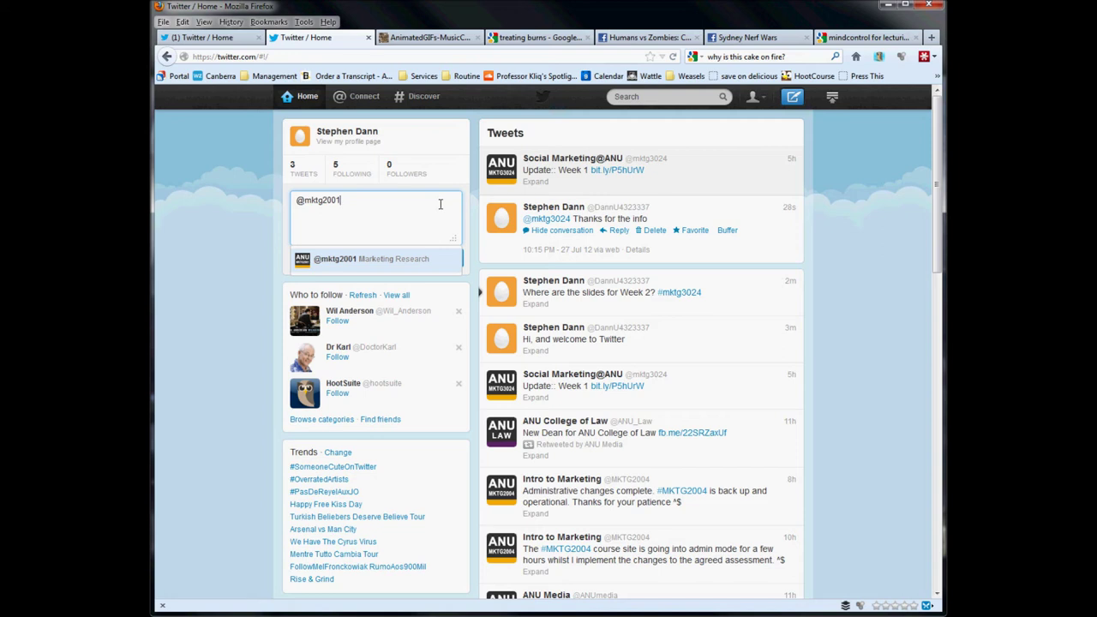
pyautogui.press('BackSpace')
pyautogui.press('BackSpace')
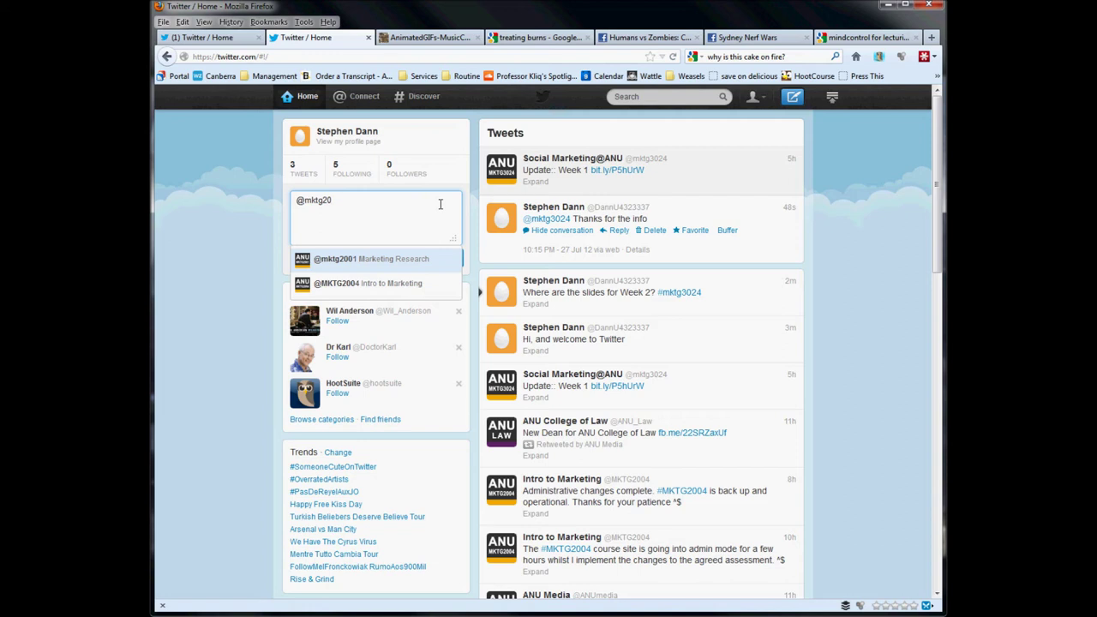
pyautogui.click(427, 262)
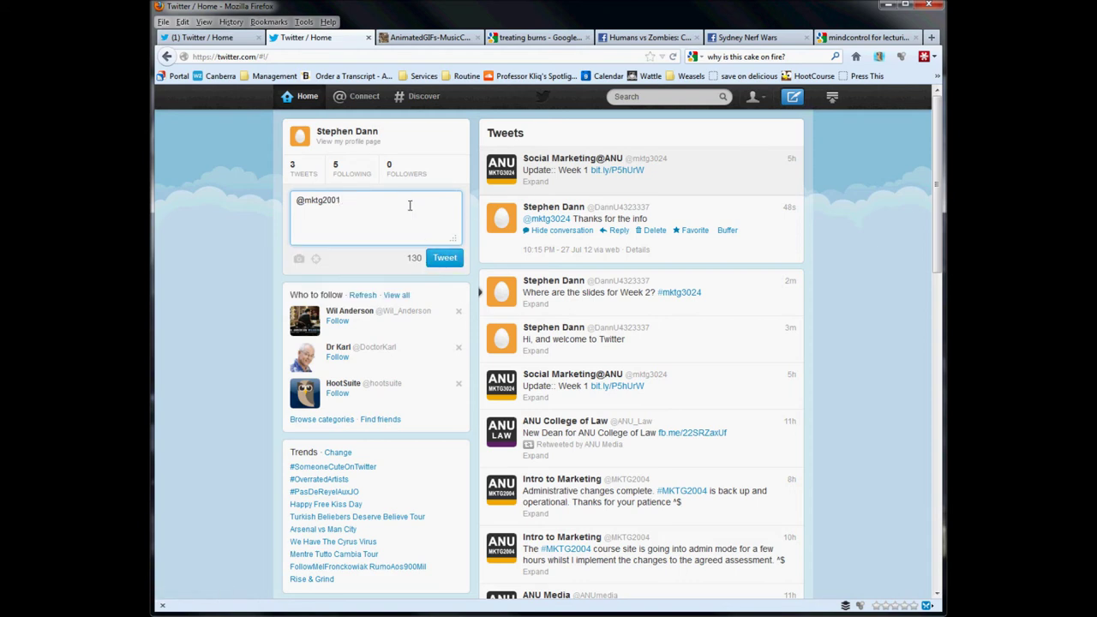
pyautogui.write("When's the next video?")
pyautogui.write('#mktg2001')
pyautogui.hotkey('shift', 'Home')
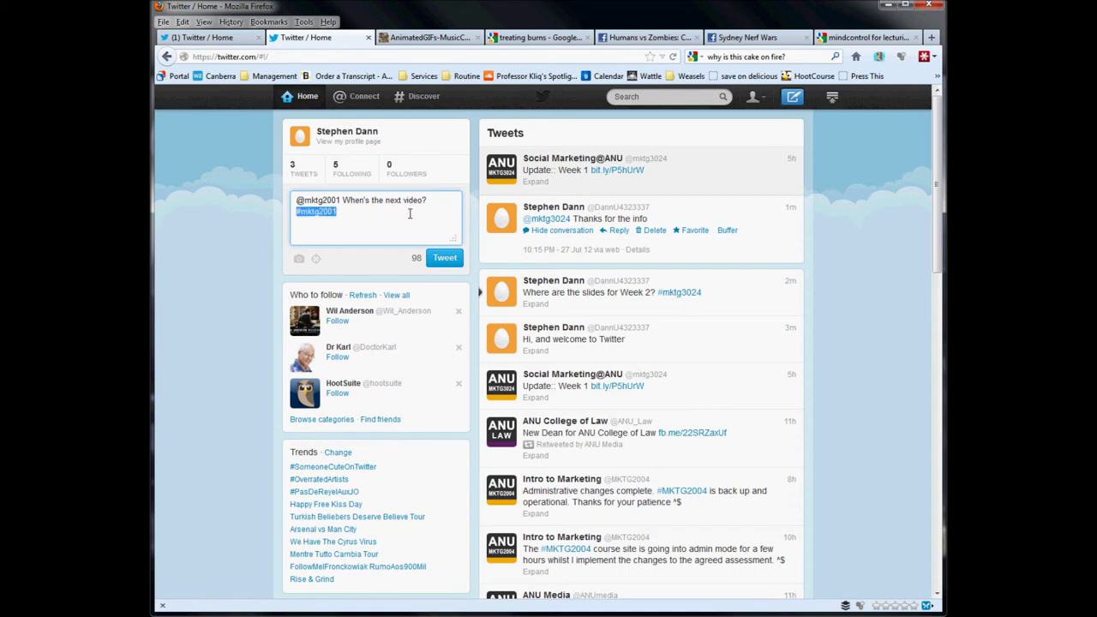
pyautogui.click(410, 214)
pyautogui.click(447, 262)
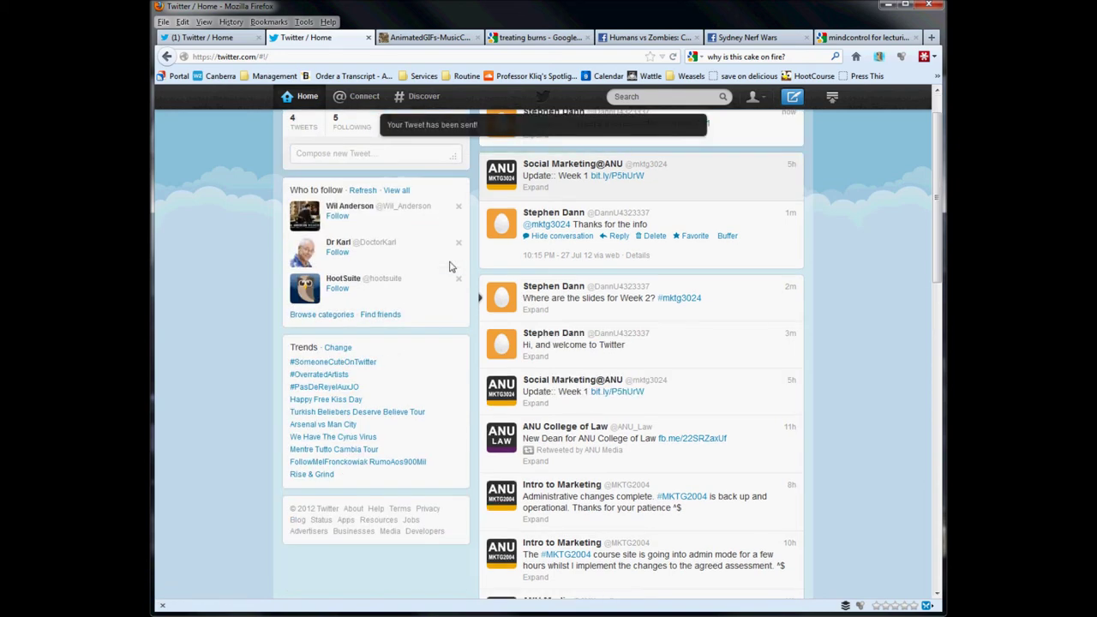
# Collapse the 'Thanks for the info' reply's conversation and select the newest tweet's account handle.
pyautogui.scroll(1, 573, 259)
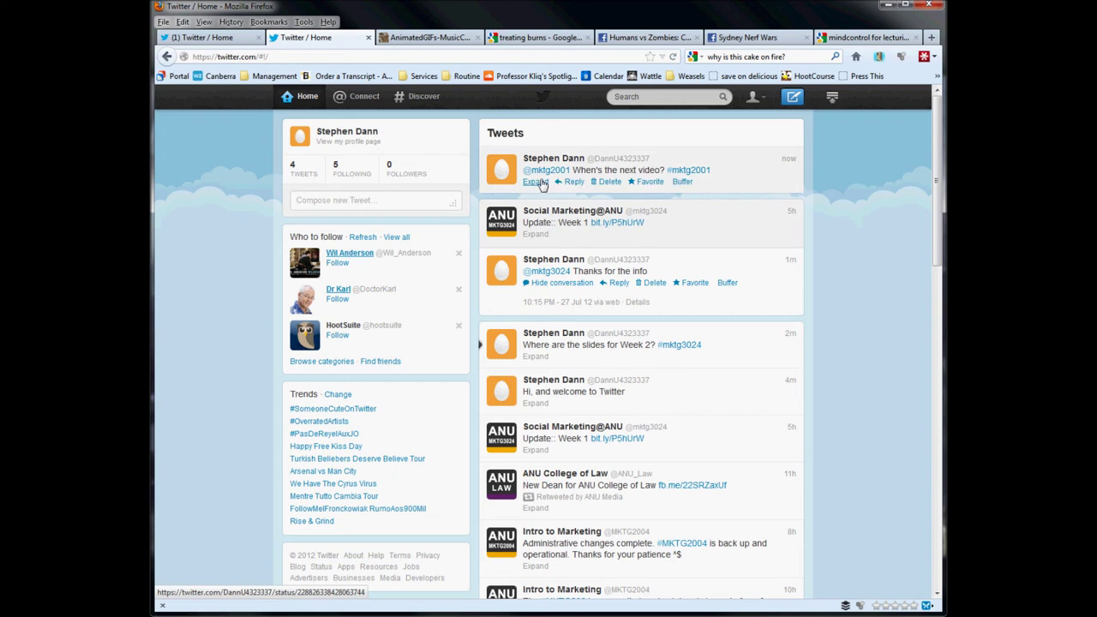
pyautogui.click(559, 283)
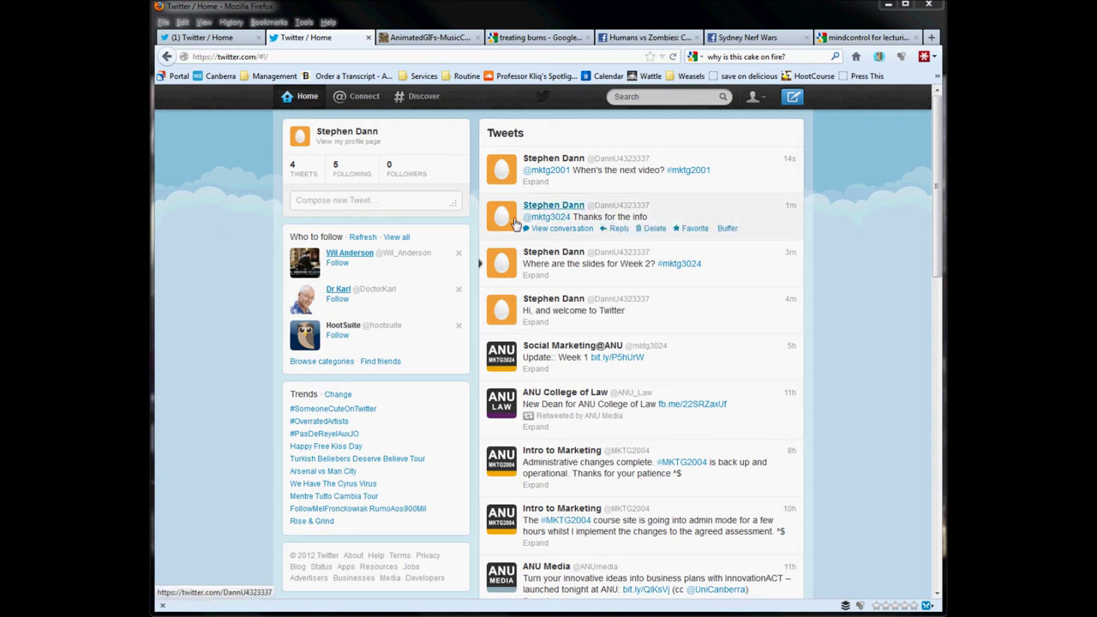
pyautogui.moveTo(651, 160); pyautogui.dragTo(590, 169)
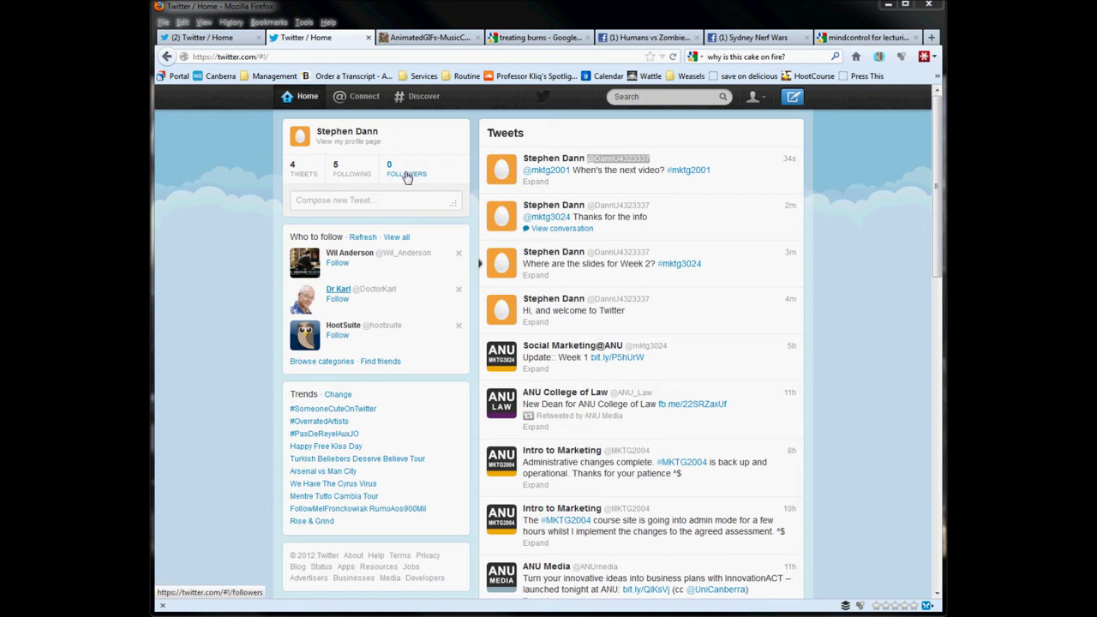
pyautogui.moveTo(679, 228)
# View the Connect interactions and mentions, then return to the home timeline.
pyautogui.click(365, 100)
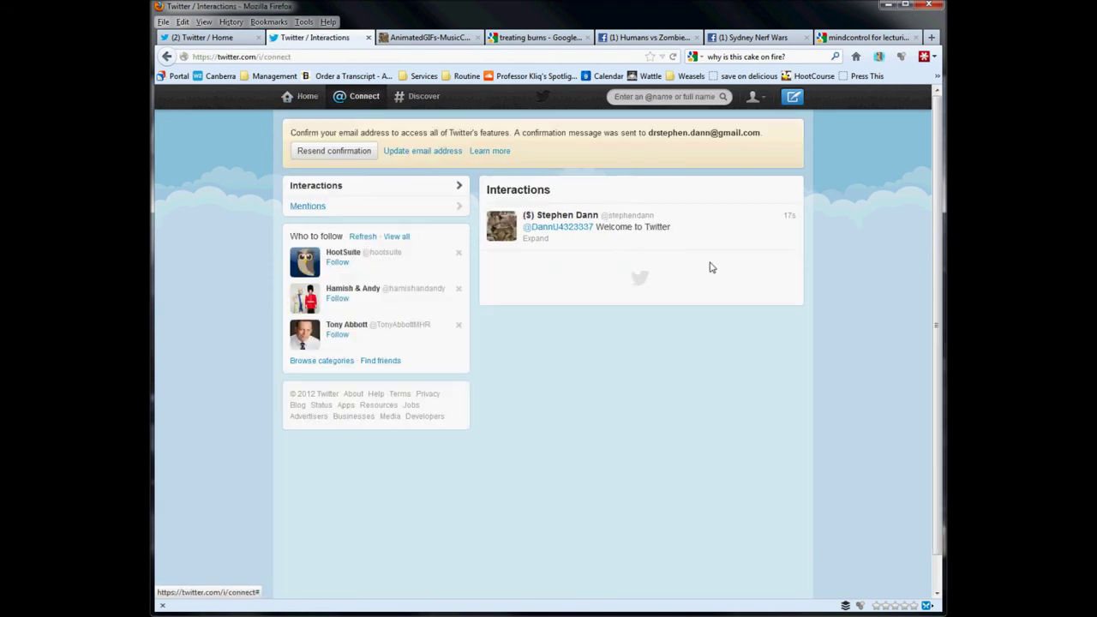
pyautogui.moveTo(701, 265)
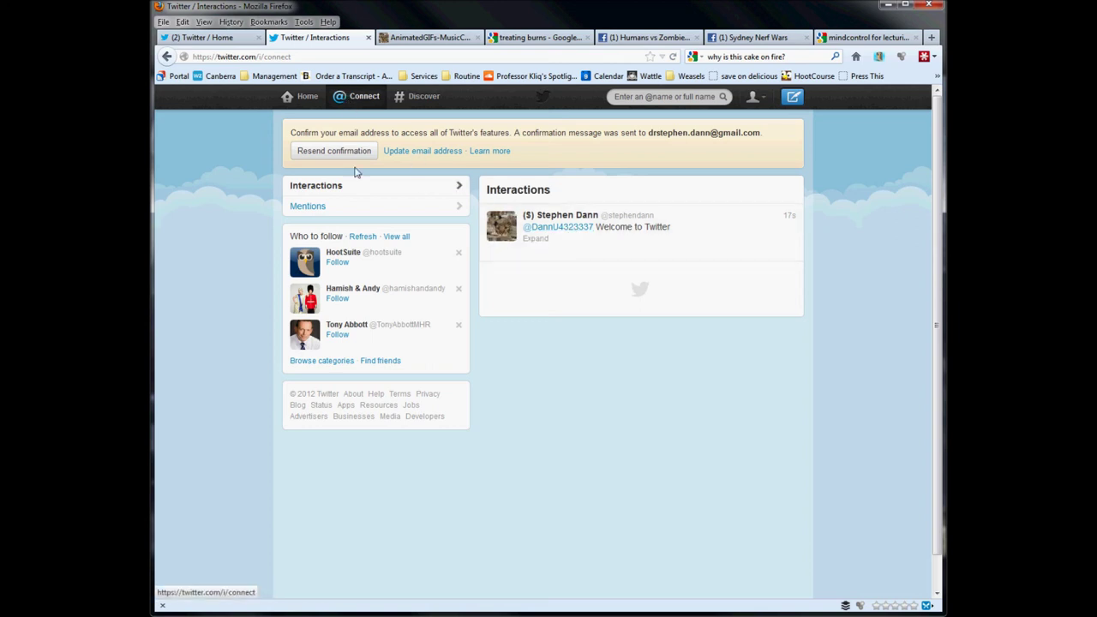
pyautogui.moveTo(605, 259)
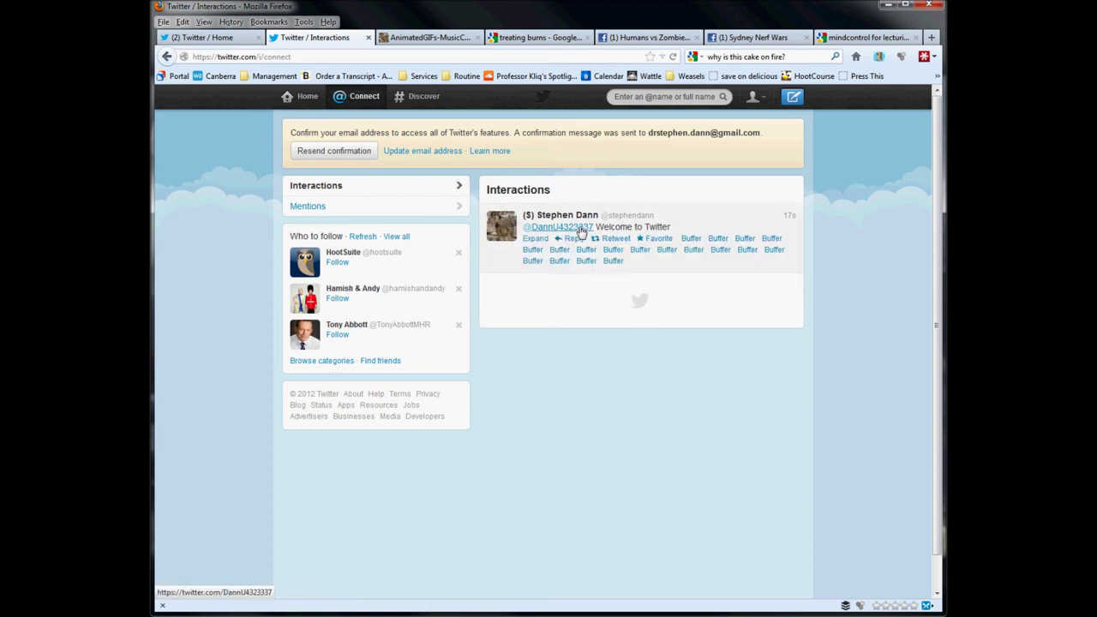
pyautogui.click(306, 96)
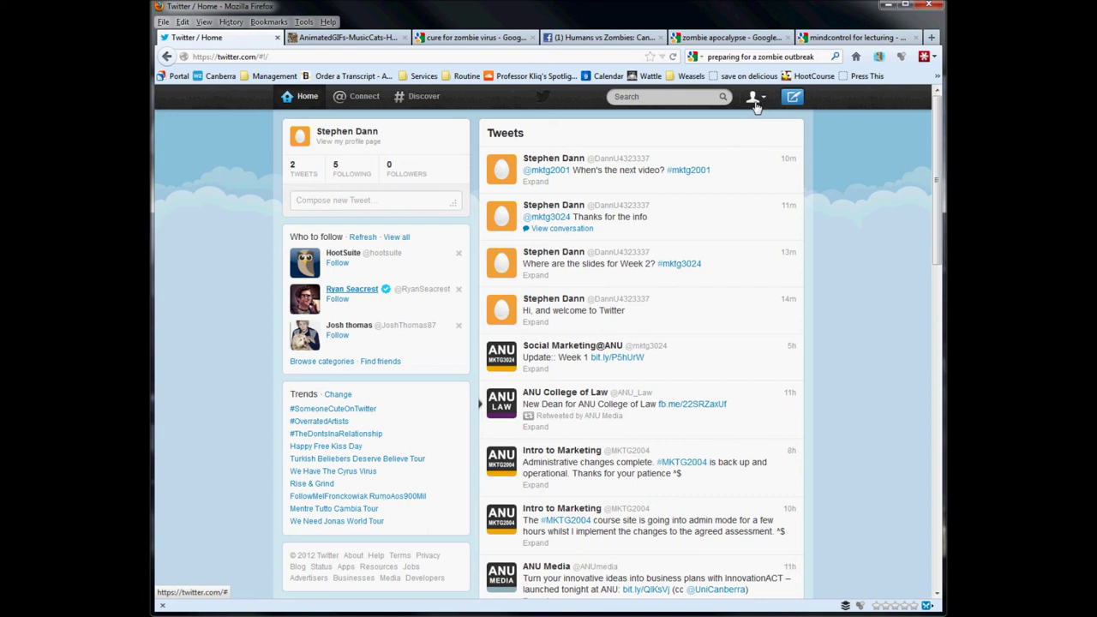
# Open Account settings from the account menu and scroll through its options.
pyautogui.click(762, 100)
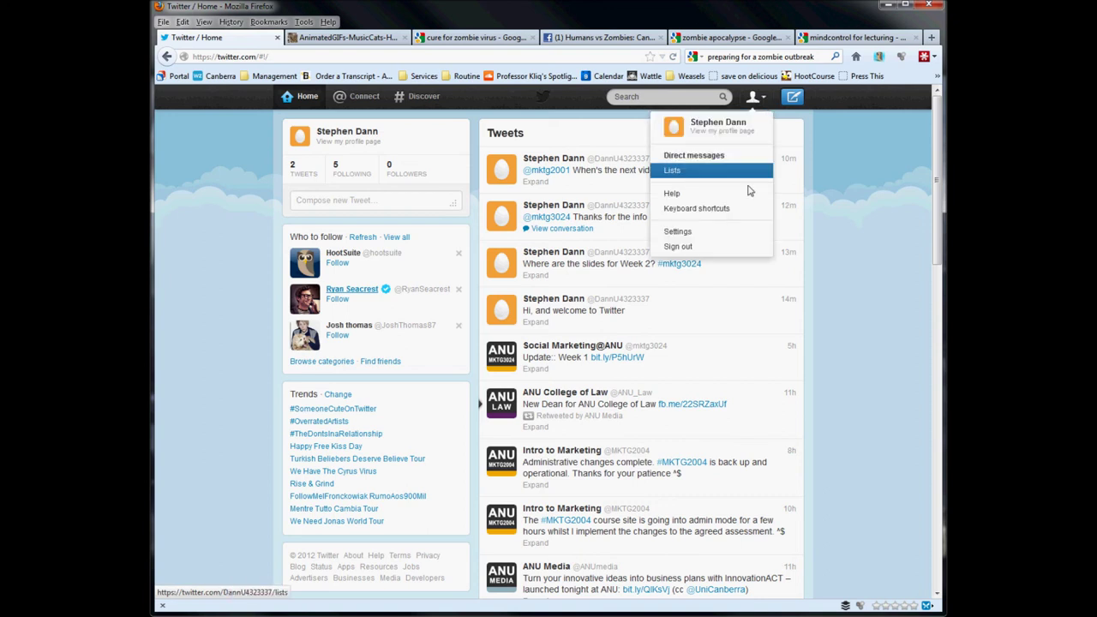
pyautogui.click(742, 234)
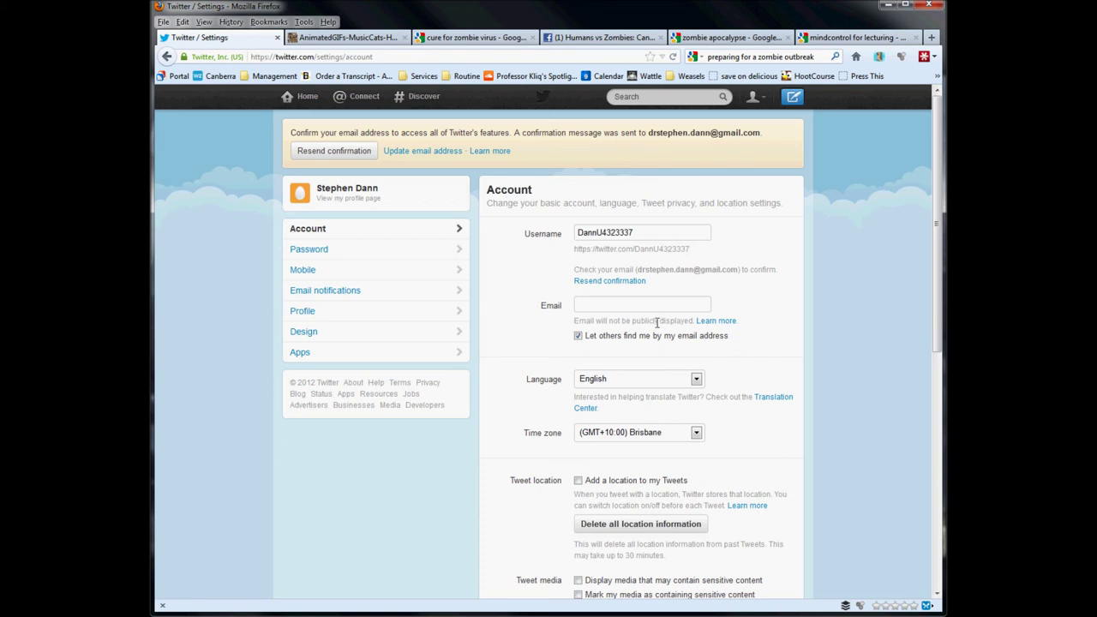
pyautogui.scroll(-3, 660, 304)
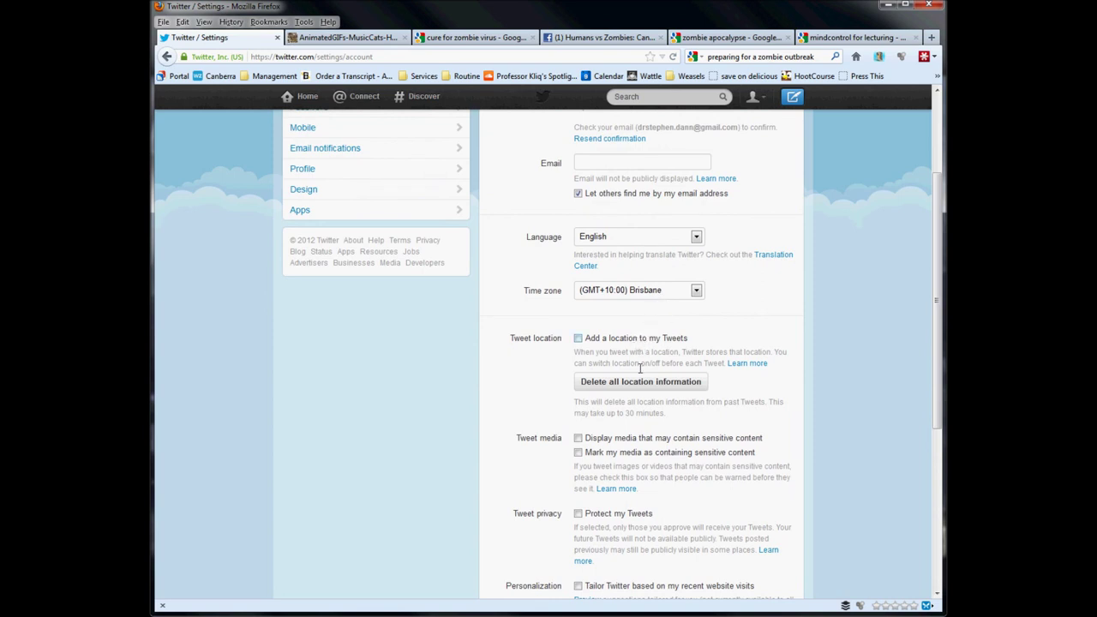
pyautogui.scroll(-2, 660, 456)
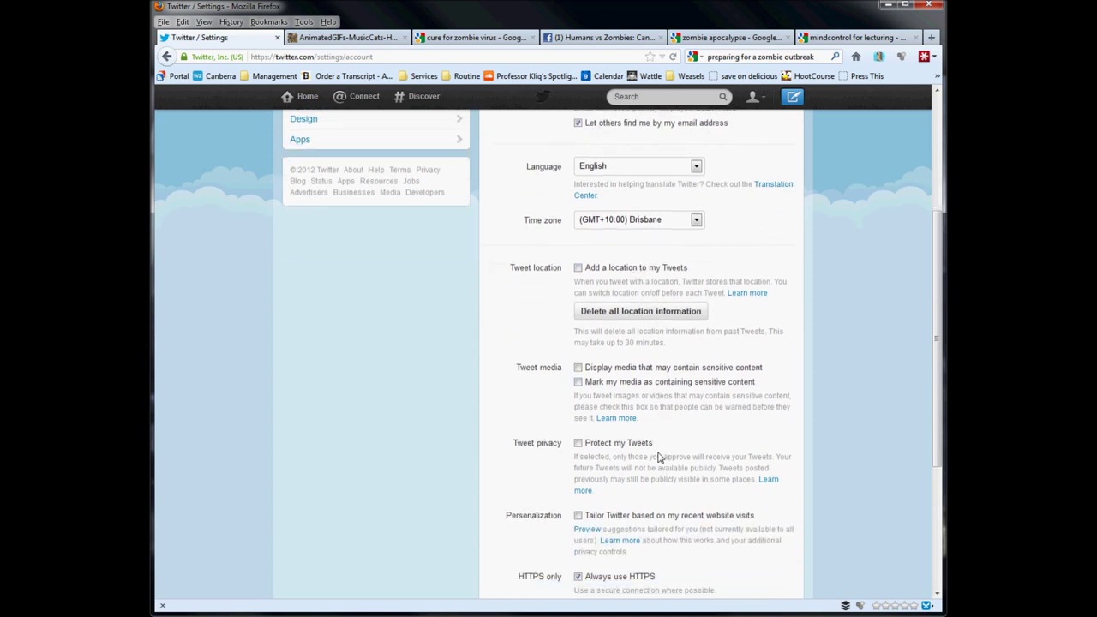
pyautogui.scroll(-4, 661, 456)
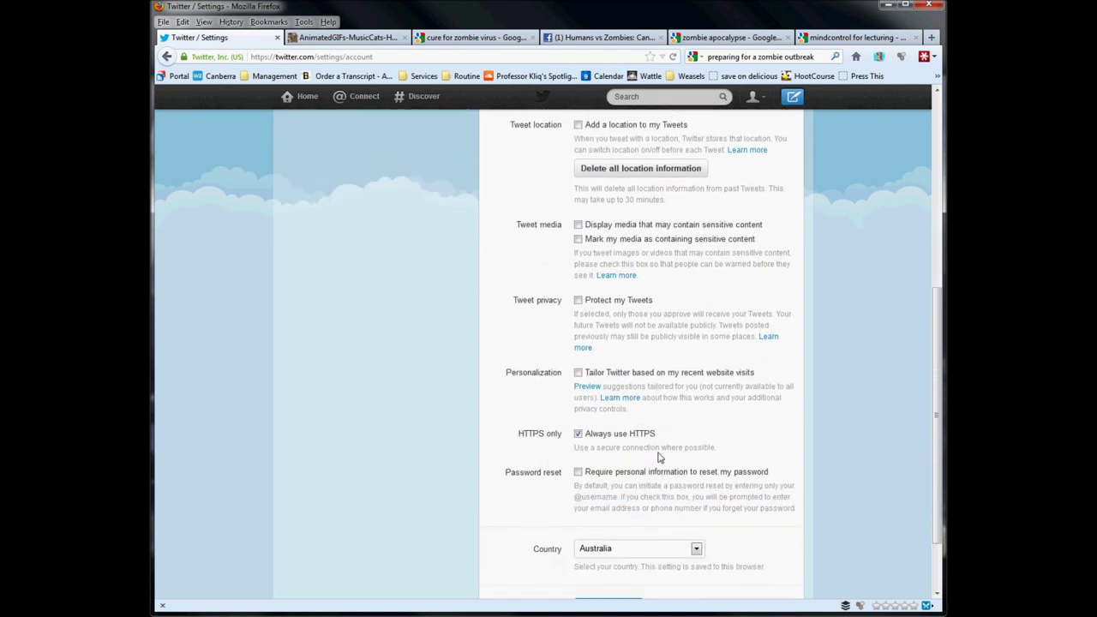
pyautogui.scroll(-2, 661, 458)
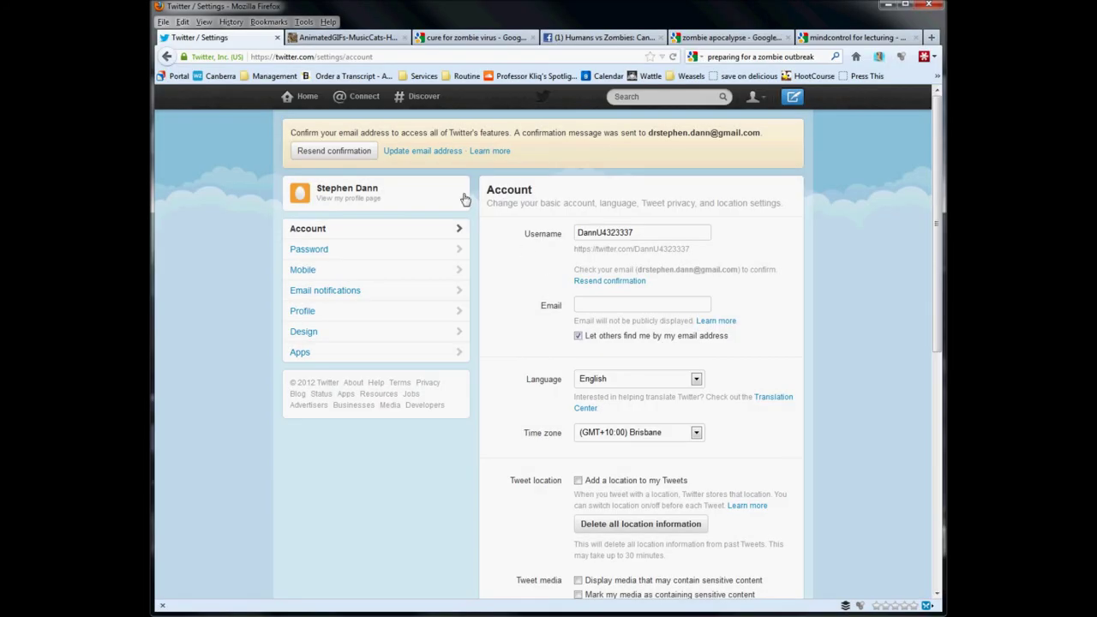
# Create and save a public list named 'Subjects' from the Lists page.
pyautogui.click(762, 99)
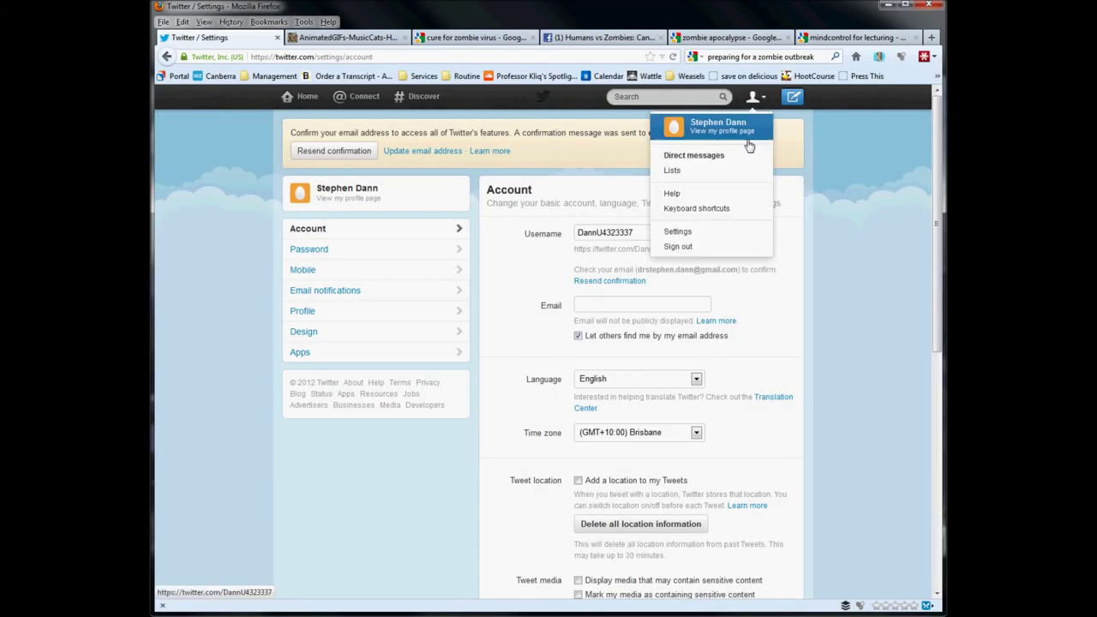
pyautogui.click(724, 176)
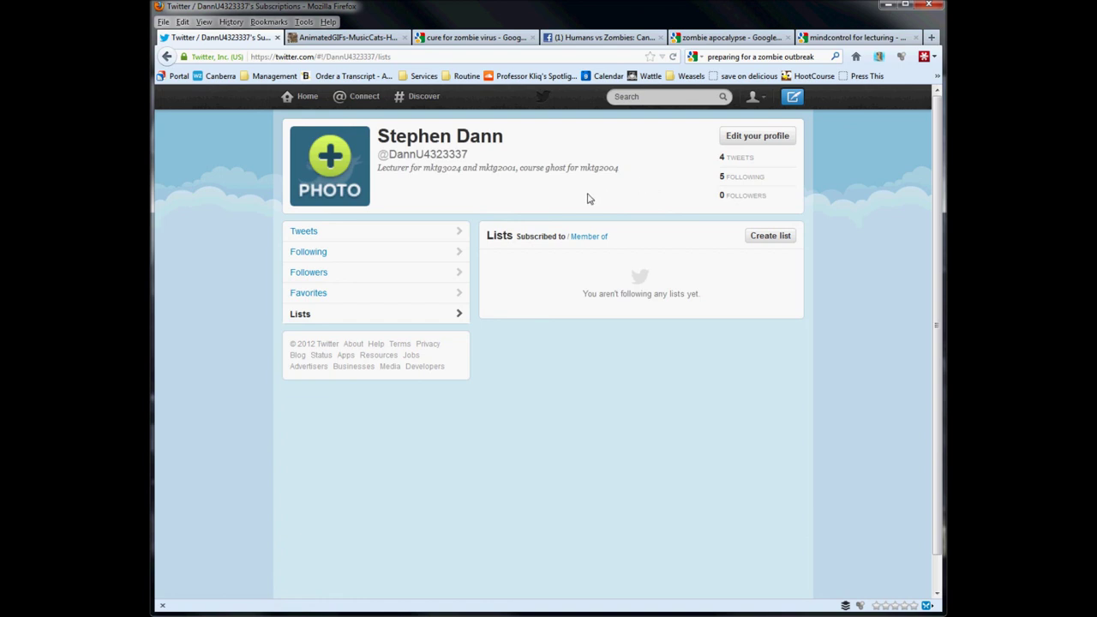
pyautogui.click(759, 237)
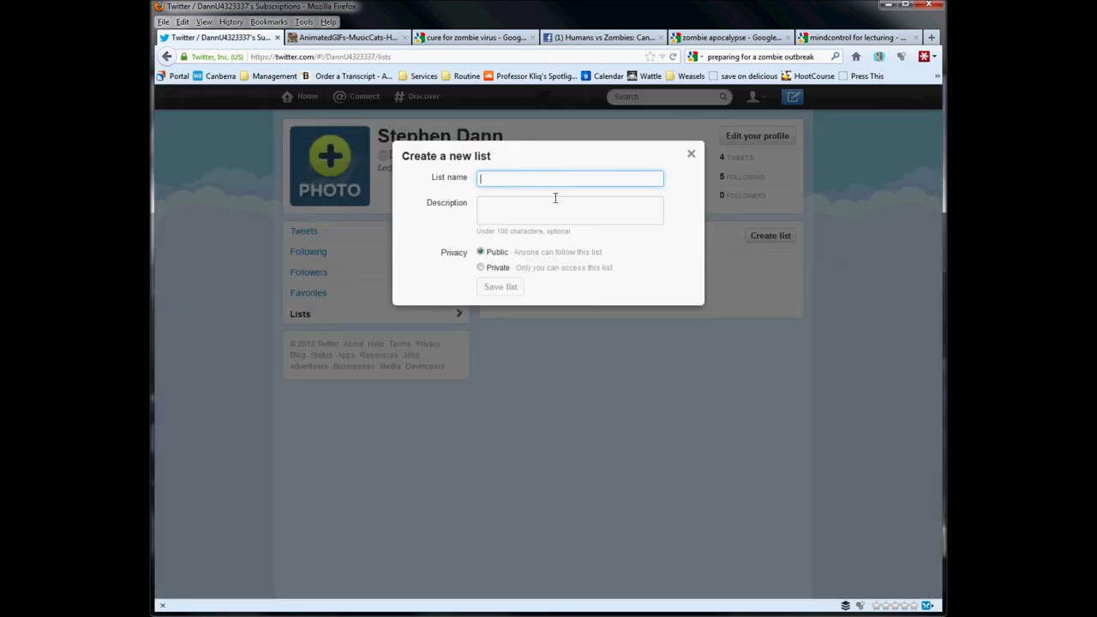
pyautogui.write('Subjects')
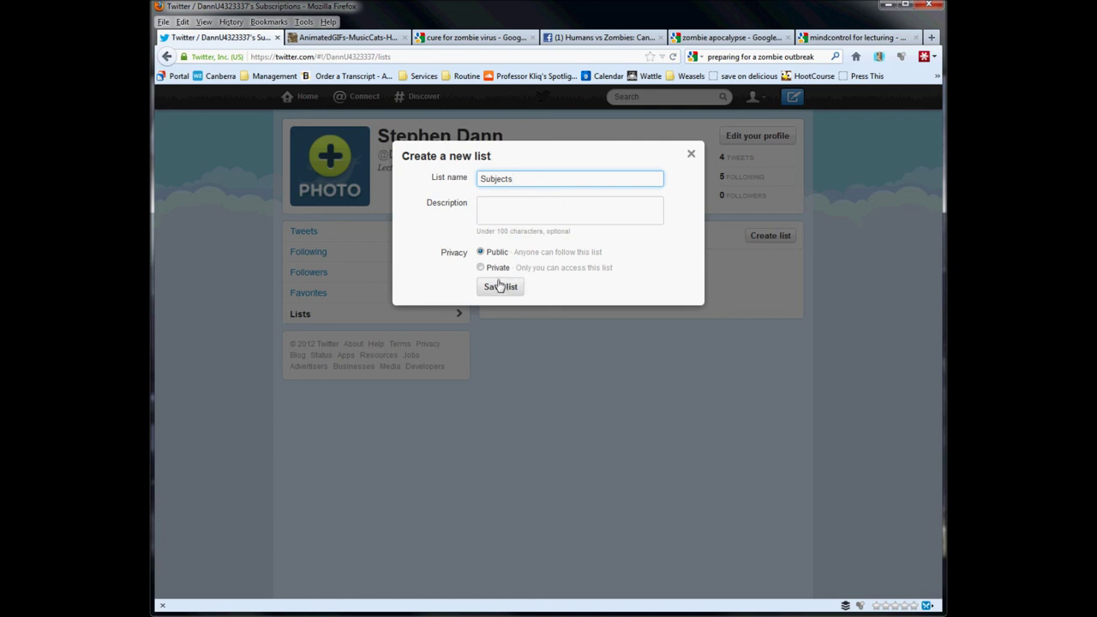
pyautogui.click(498, 289)
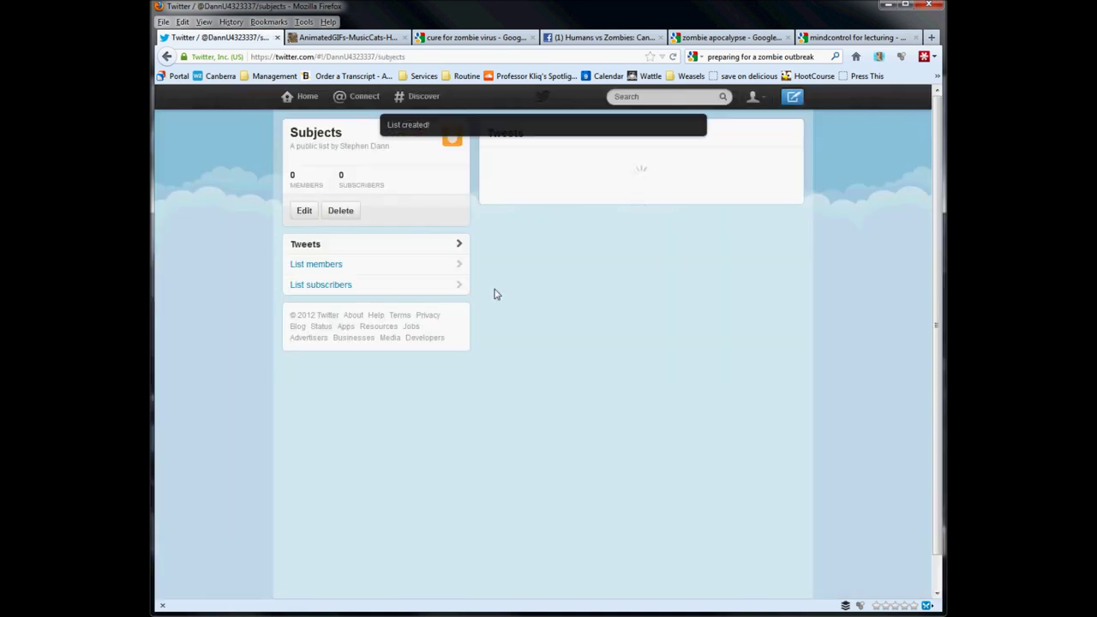
# Search Find people for 'mktg2004'.
pyautogui.click(622, 194)
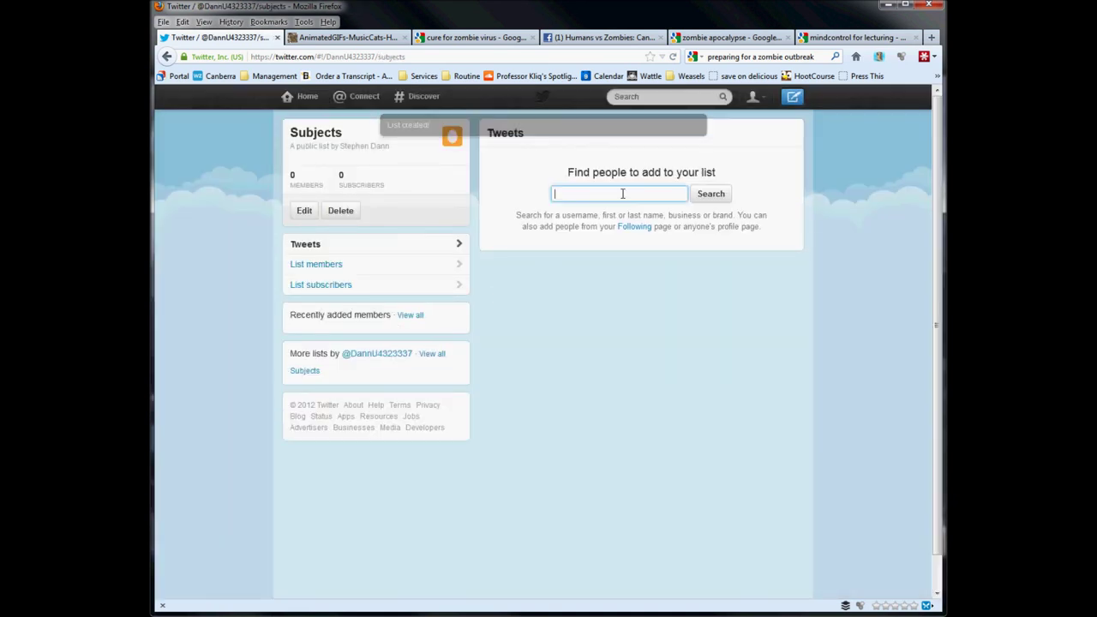
pyautogui.write('mktg')
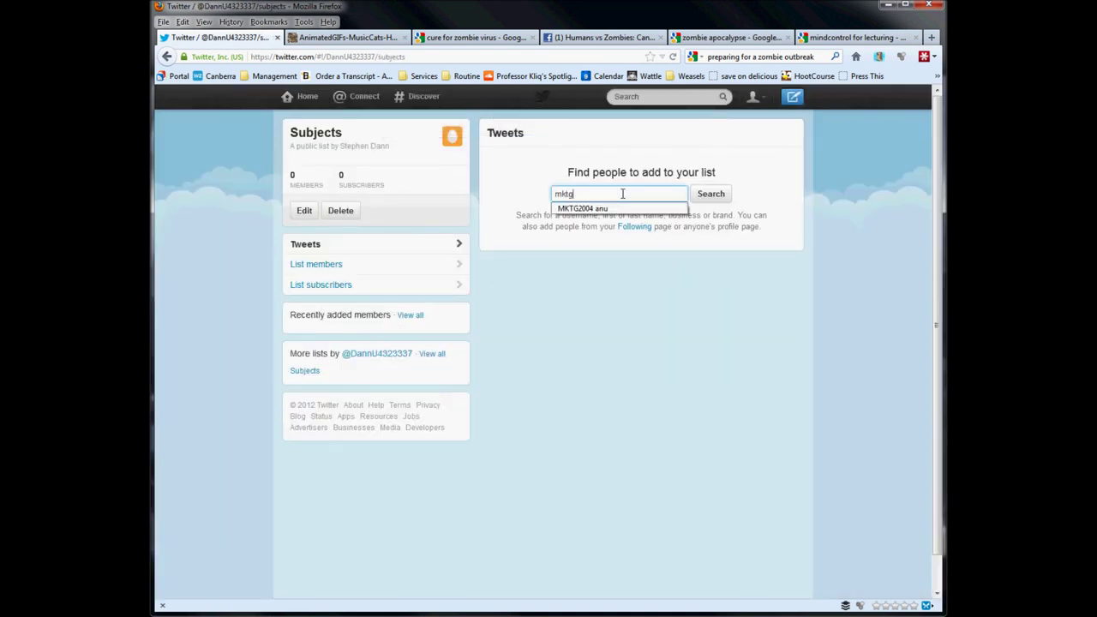
pyautogui.write('2004')
pyautogui.click(727, 196)
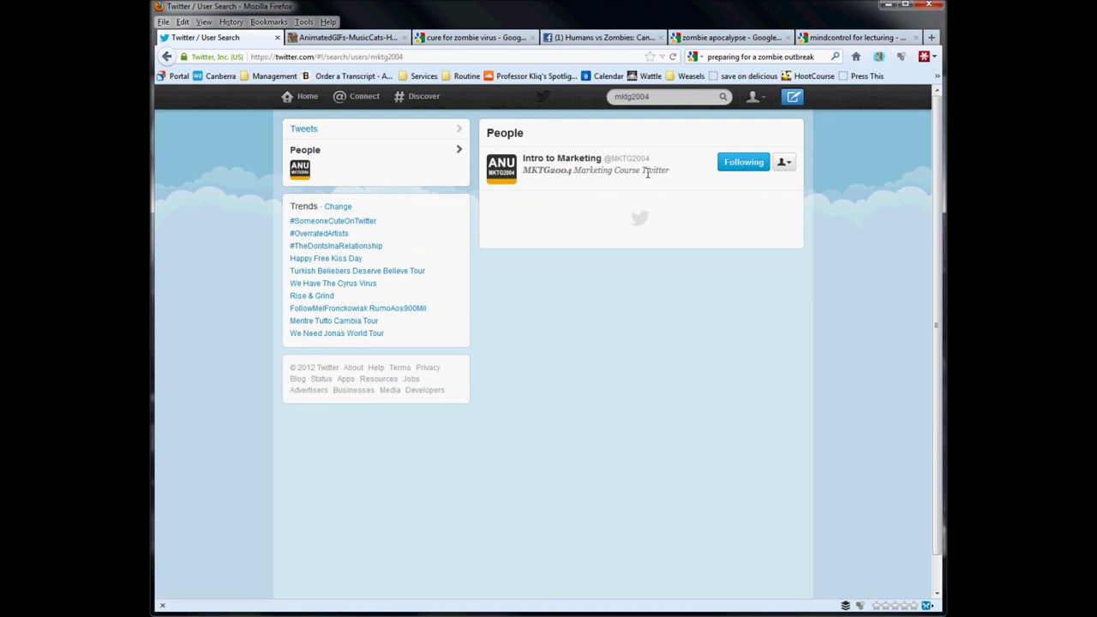
# Open the Intro to Marketing account's actions menu and view its profile card.
pyautogui.click(787, 164)
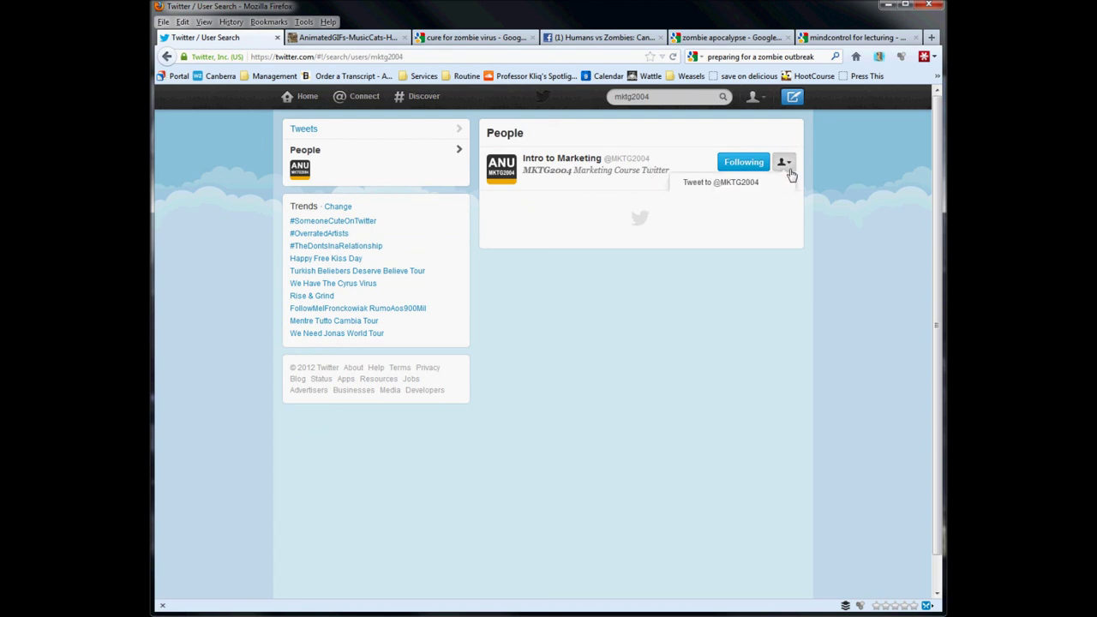
pyautogui.click(788, 165)
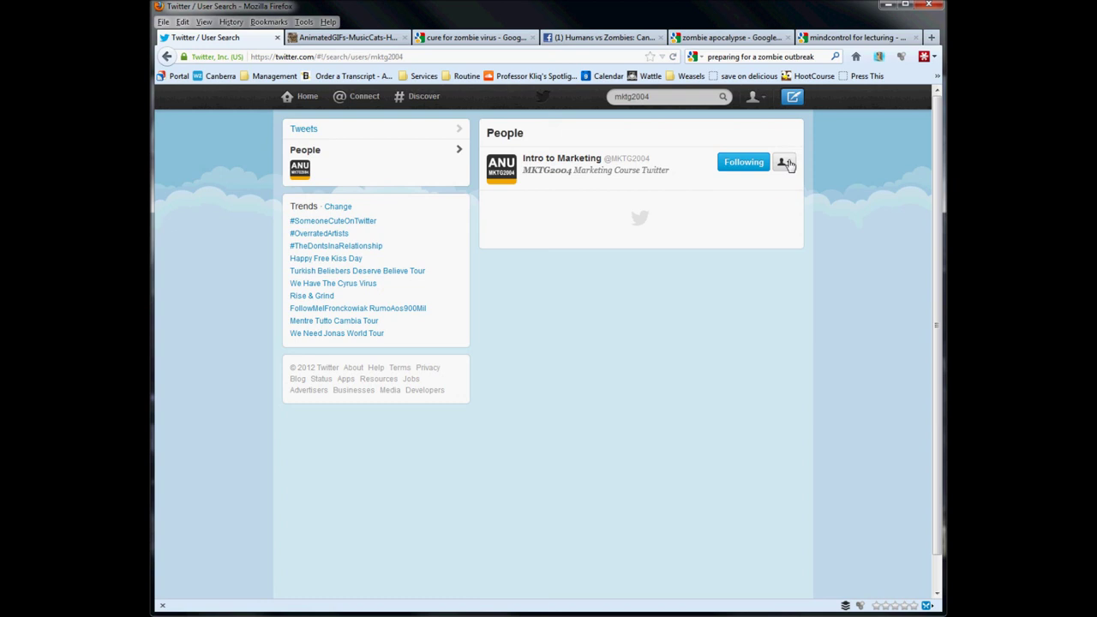
pyautogui.click(787, 165)
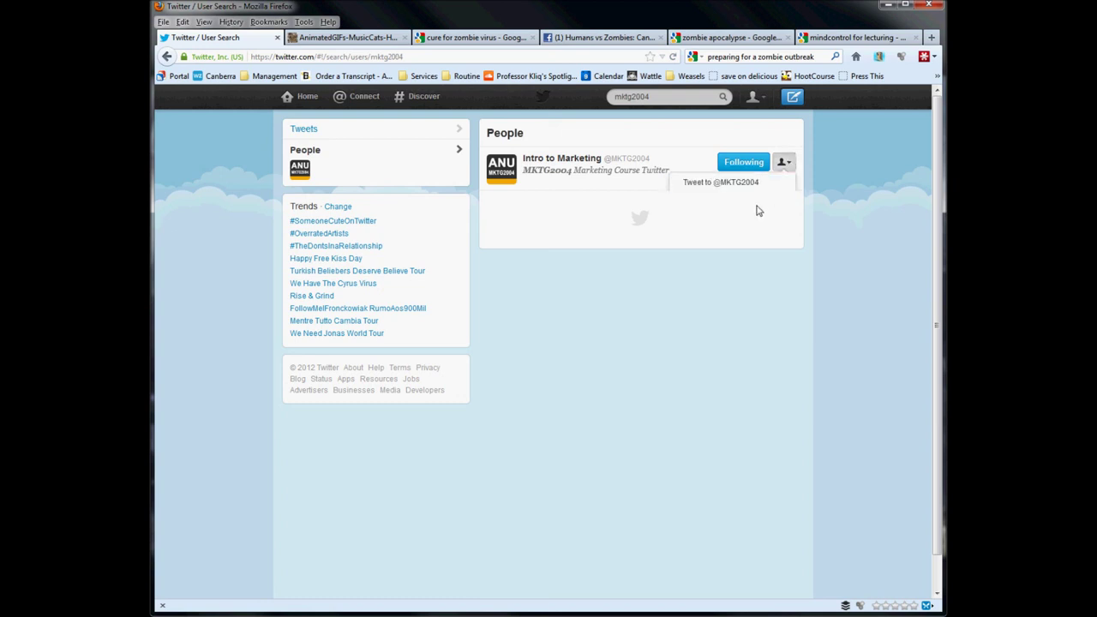
pyautogui.click(571, 167)
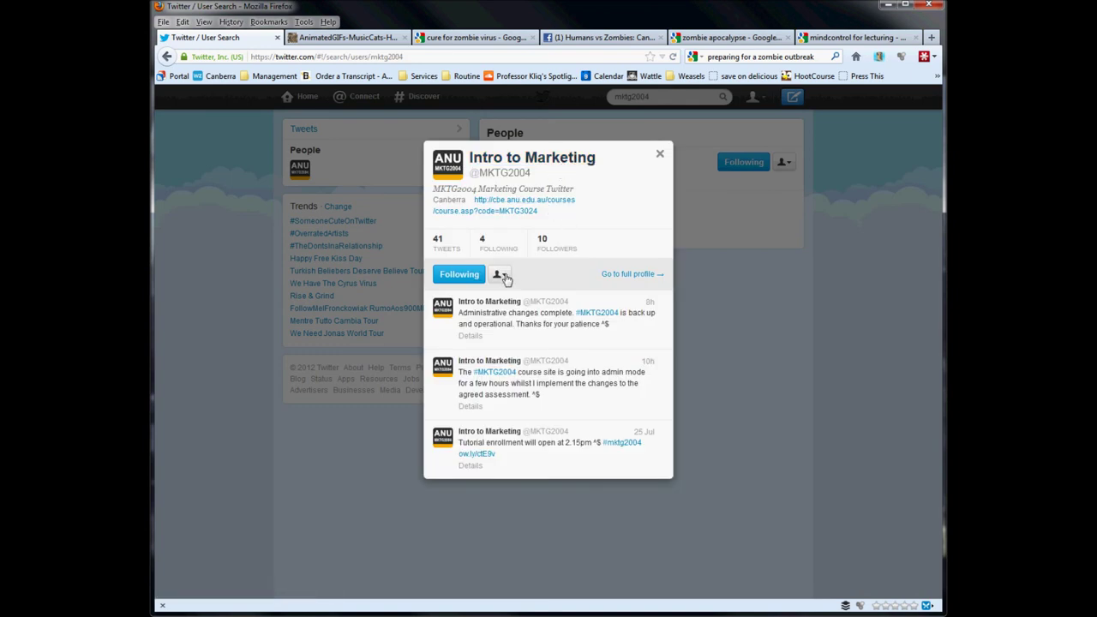
pyautogui.click(503, 276)
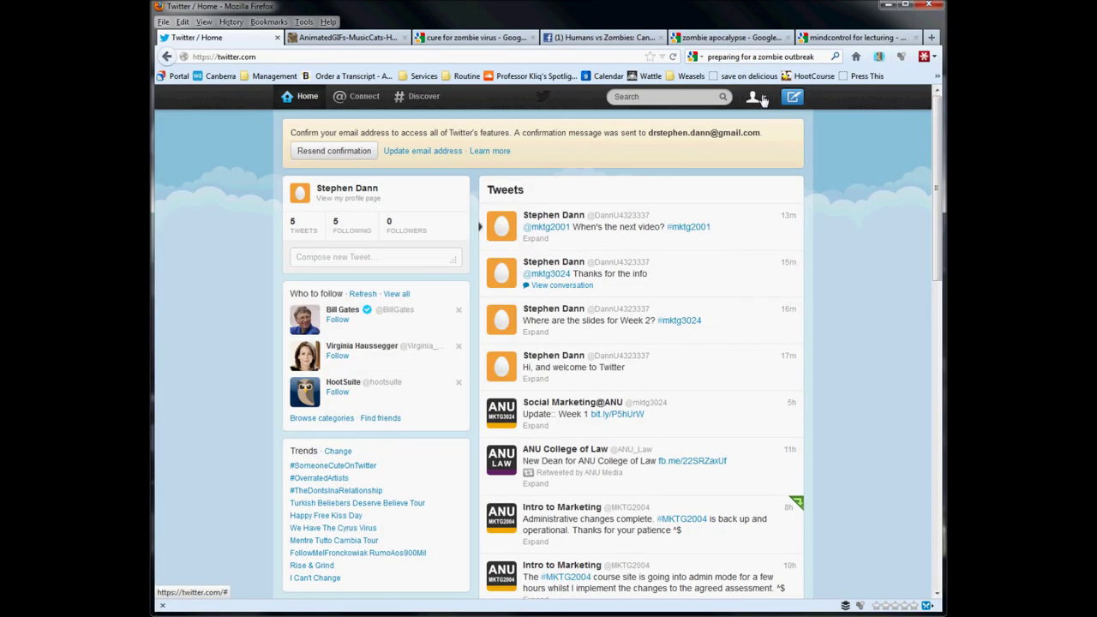
# From the account Settings page, open the 'Is this goodbye?' deactivation confirmation without deactivating.
pyautogui.click(759, 97)
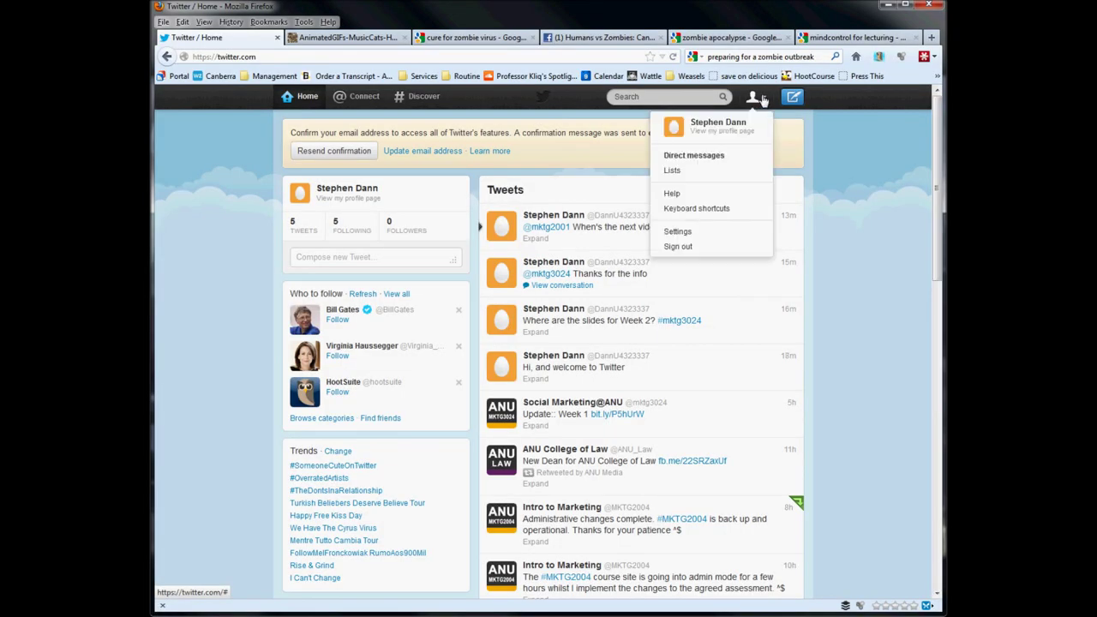
pyautogui.click(725, 237)
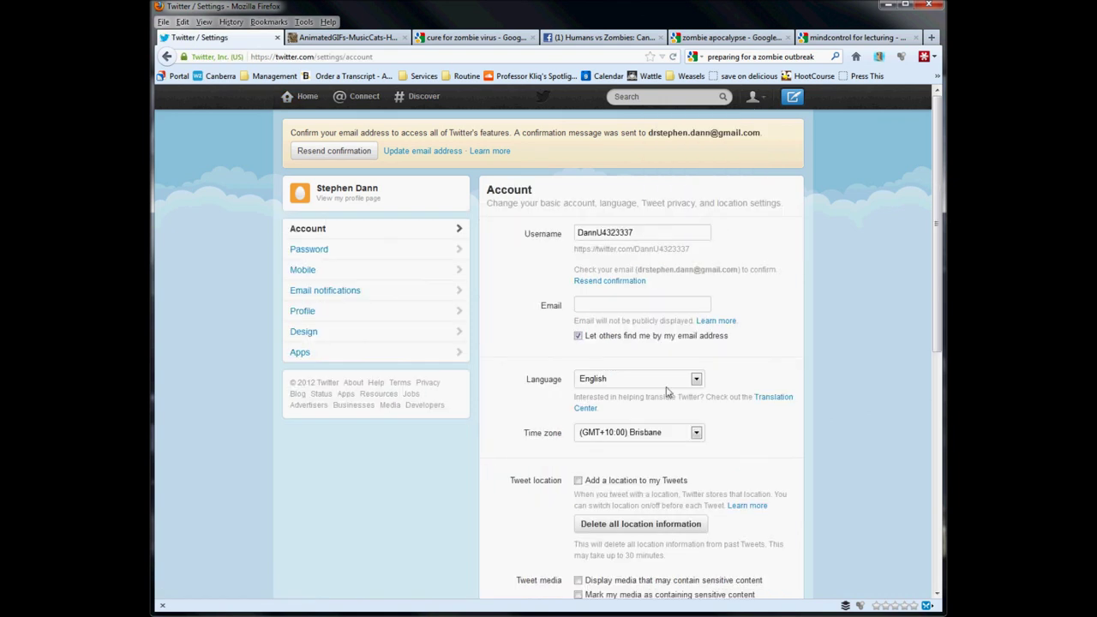
pyautogui.scroll(-5, 660, 397)
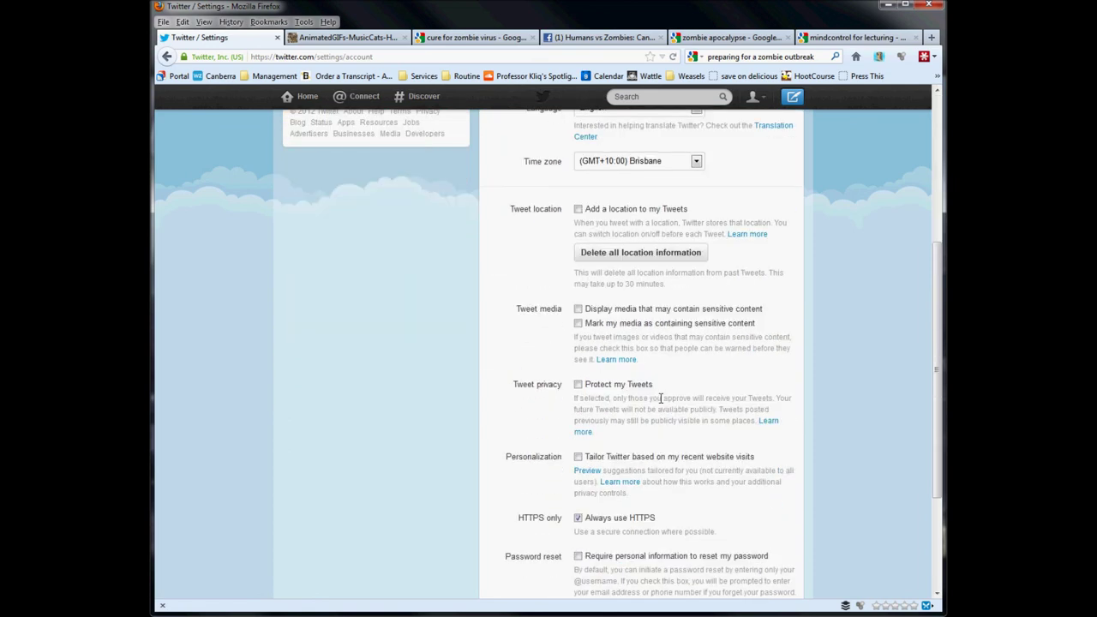
pyautogui.scroll(-3, 660, 397)
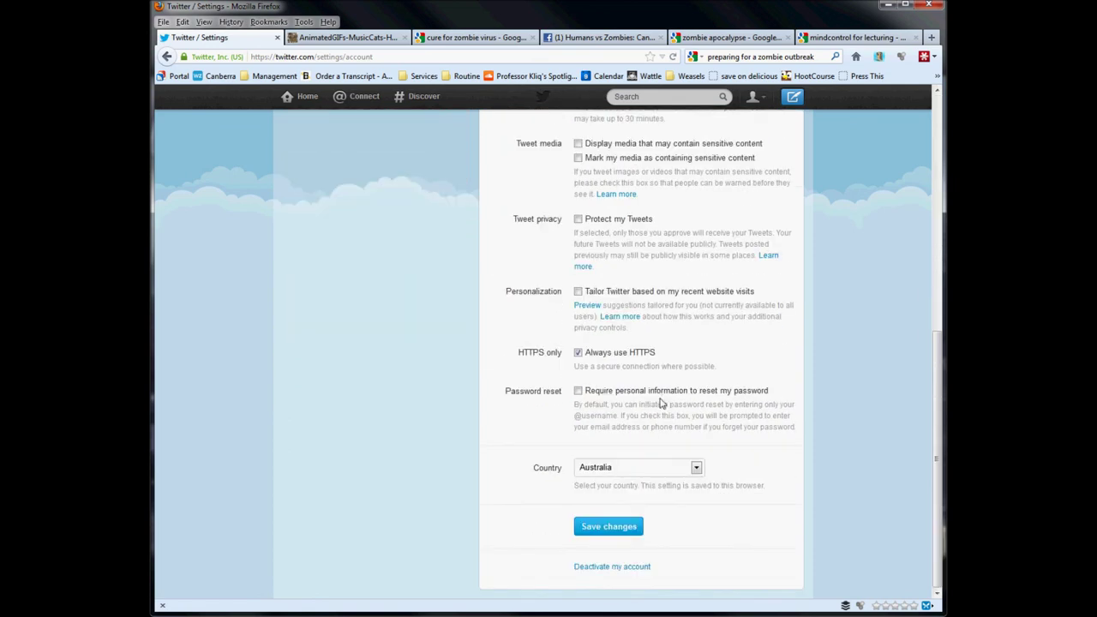
pyautogui.click(617, 568)
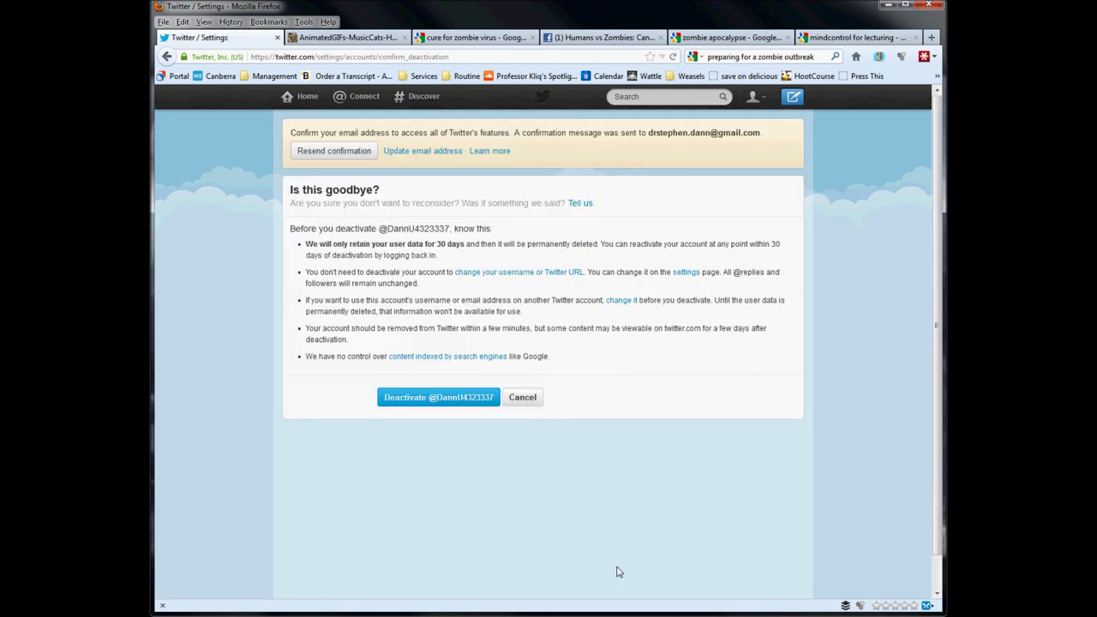